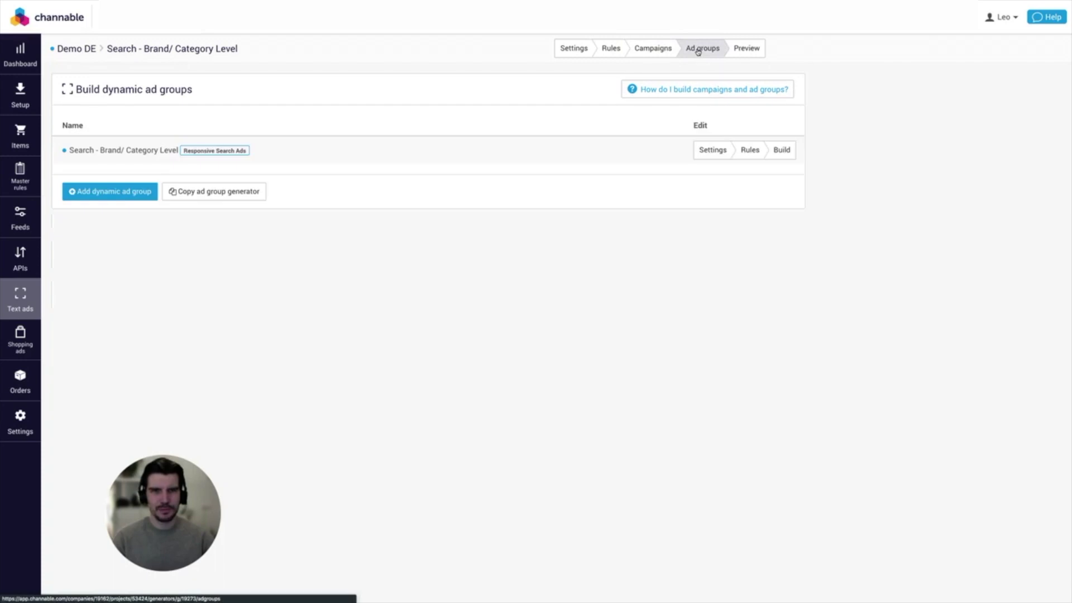
Step: Create a dynamic ad group named Example DSA with the Dynamic Search Ads type
left_click(107, 193)
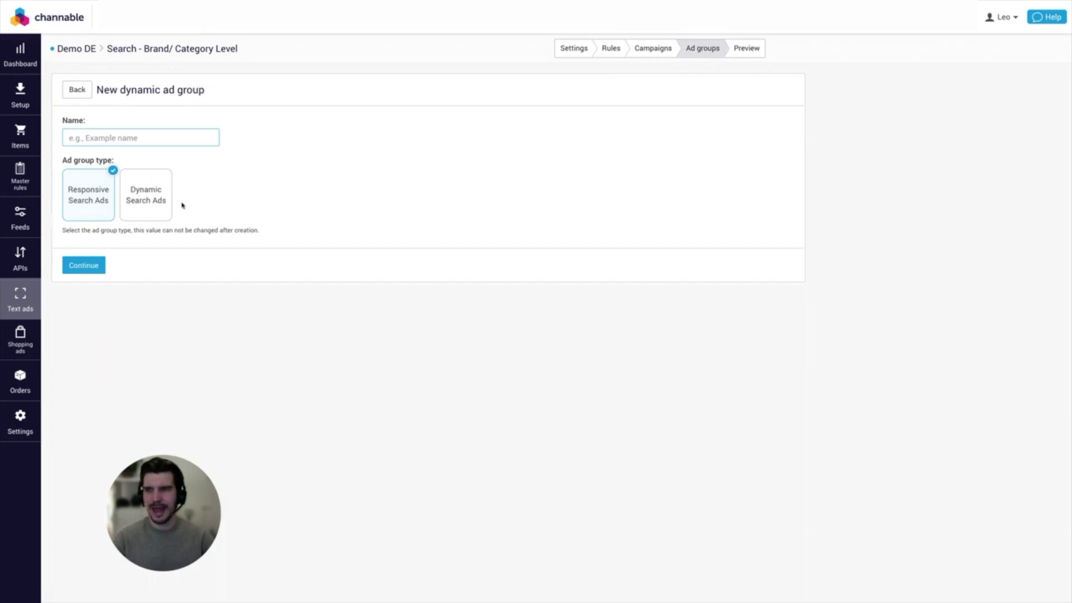
left_click(151, 188)
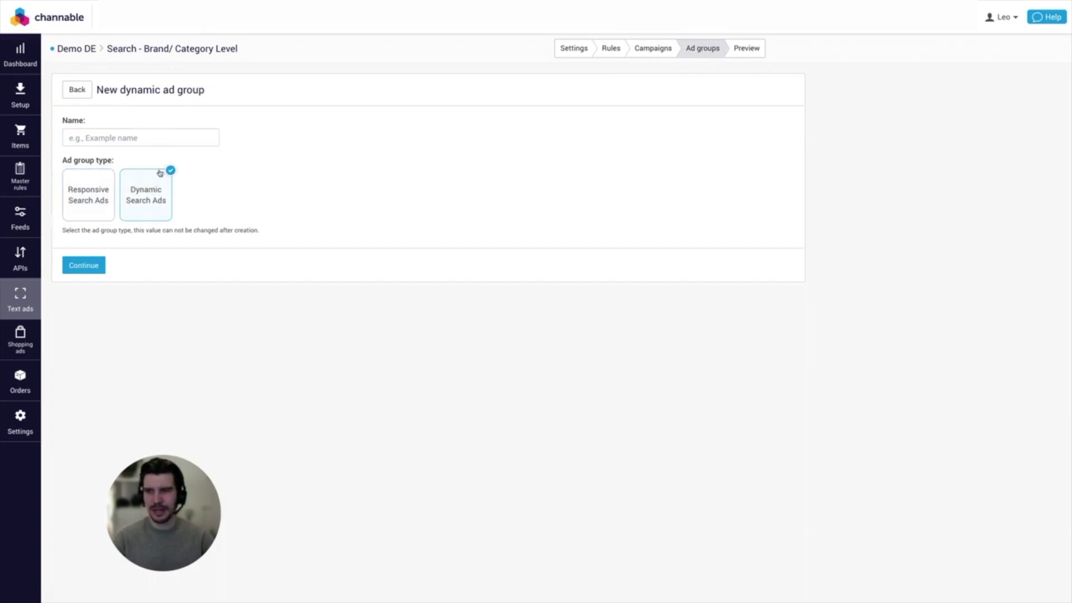
type("Examp")
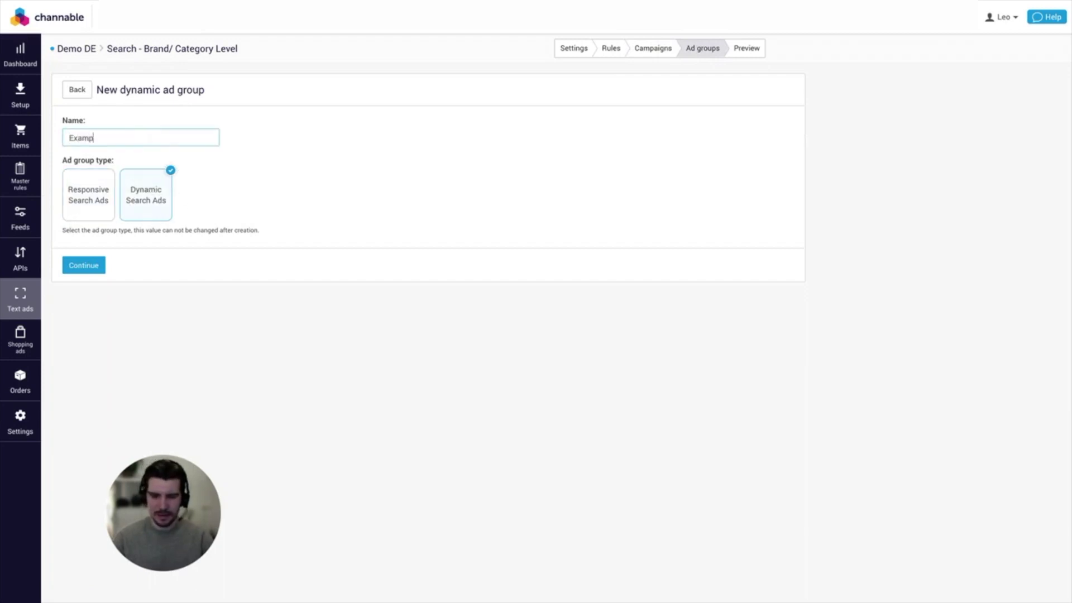
type("le DSA")
key("Return")
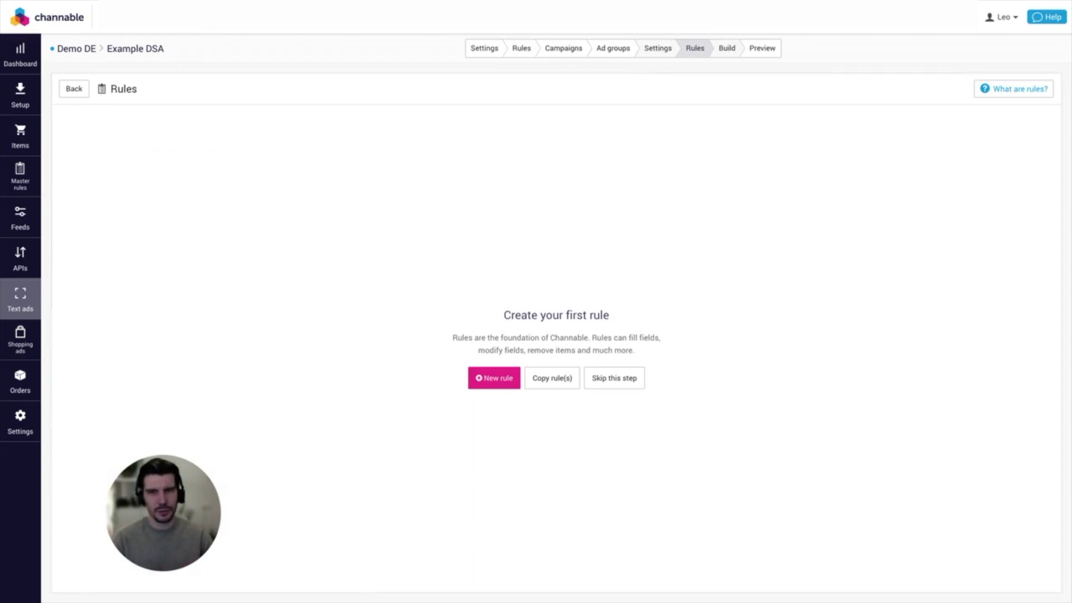
Step: Return to the ad groups overview and compare the ad group type labels of the two listed ad groups
left_click(614, 50)
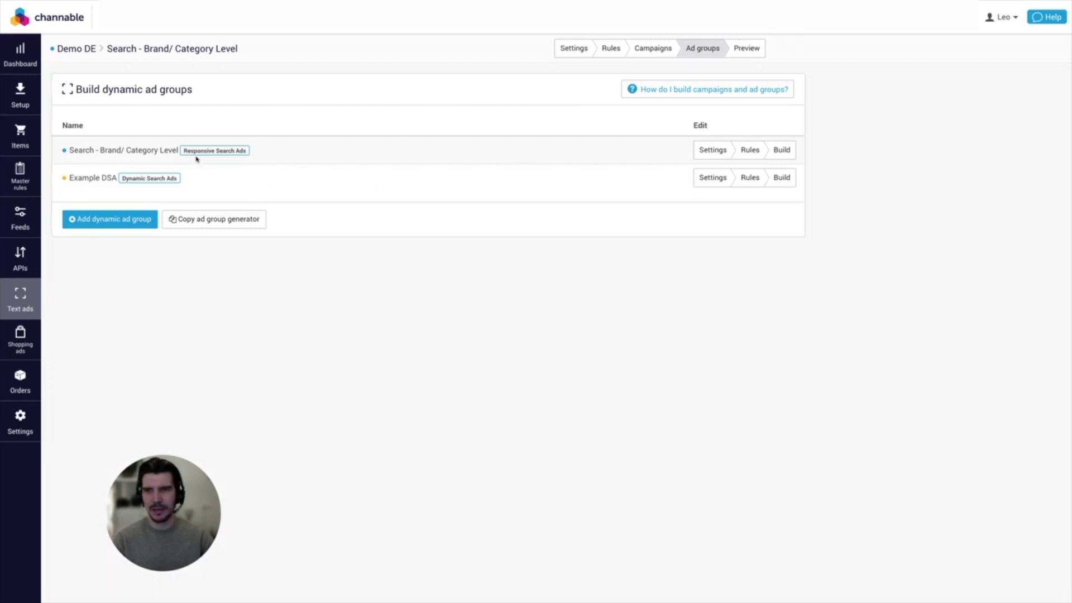
left_click_drag(184, 150, 245, 151)
left_click(240, 171)
left_click_drag(122, 178, 180, 178)
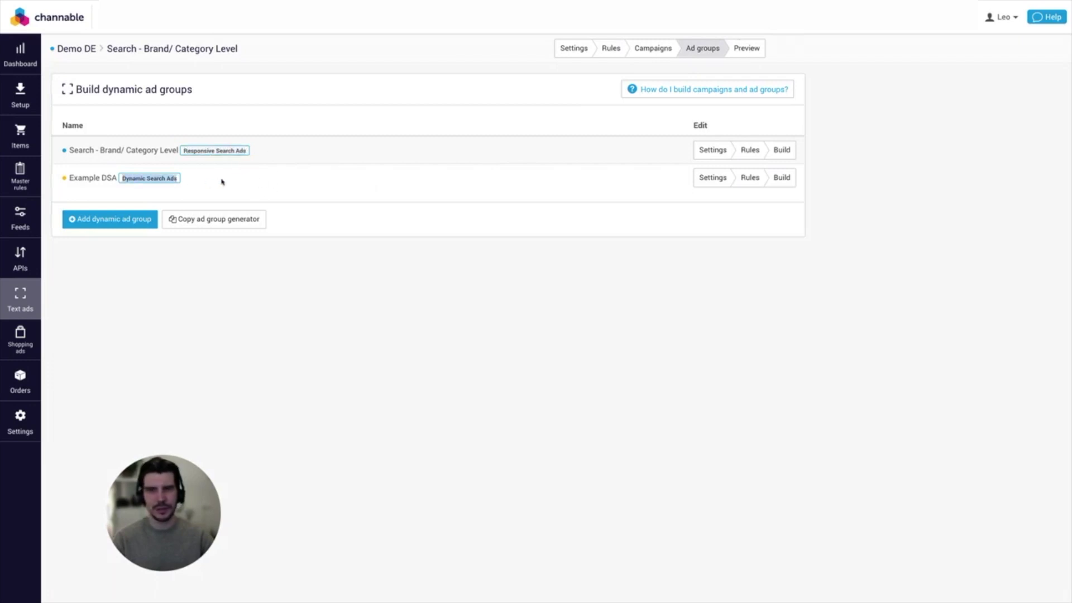
left_click(223, 181)
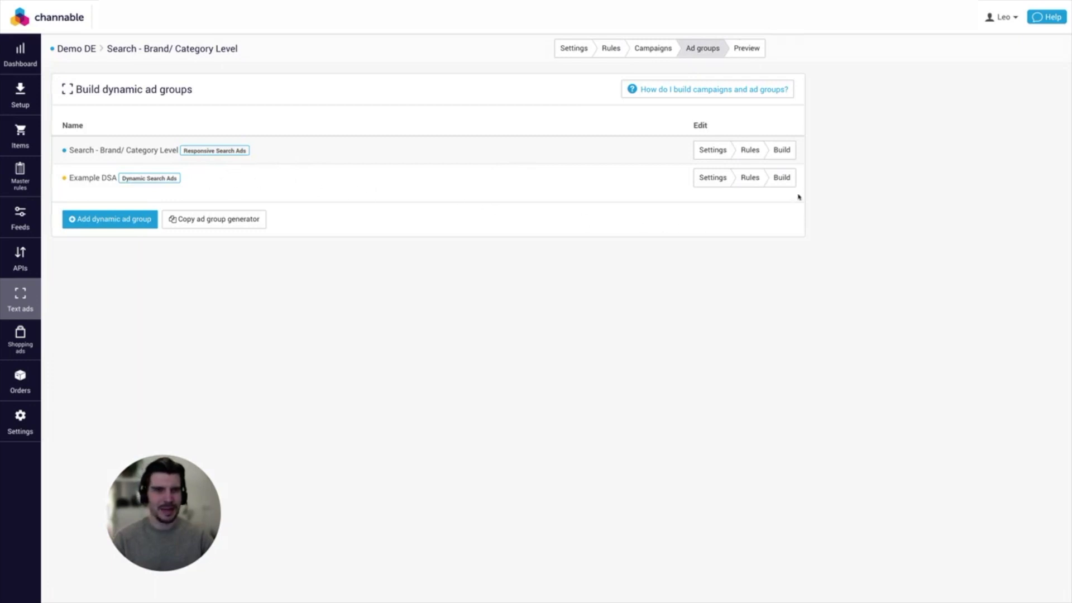
Step: Add a new DSA ad template in the build configuration of the Example DSA ad group
left_click(781, 177)
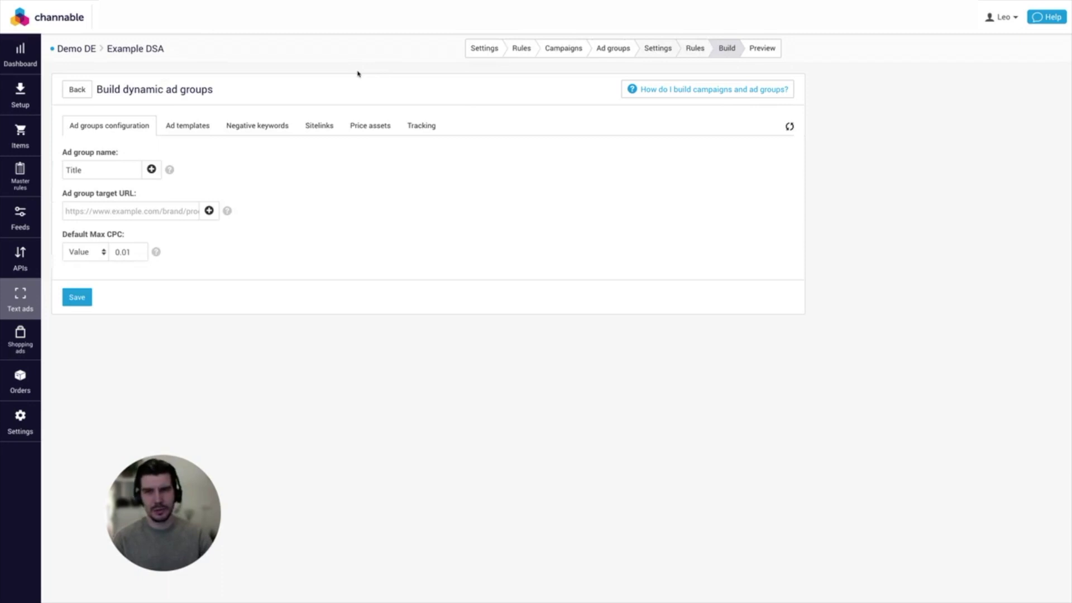
left_click(179, 128)
left_click(97, 178)
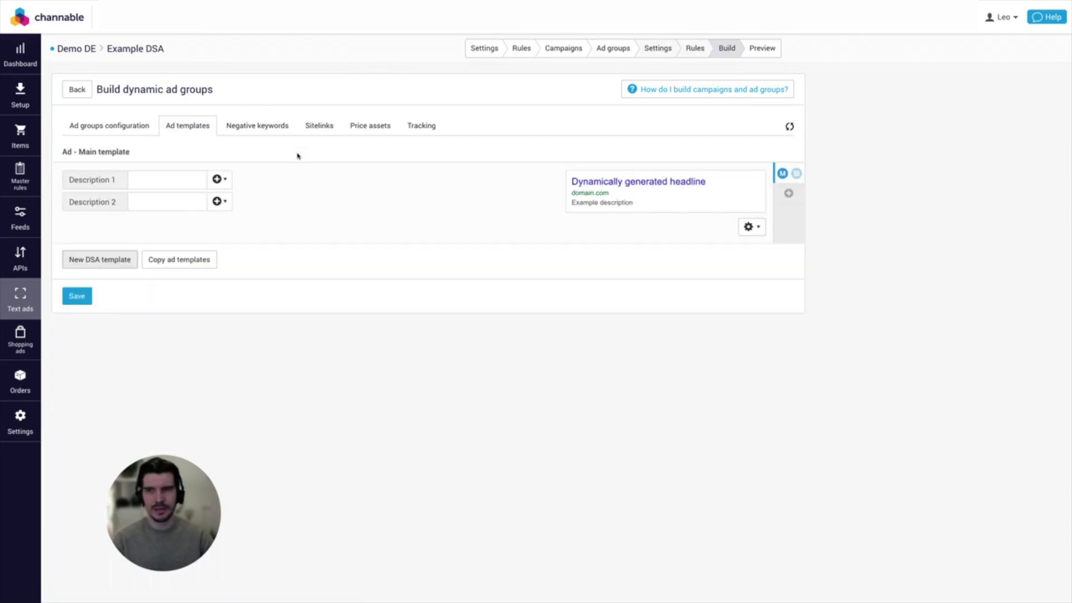
Step: Review the negative keywords, sitelinks, price assets and tracking settings of the Example DSA ad group
left_click(270, 131)
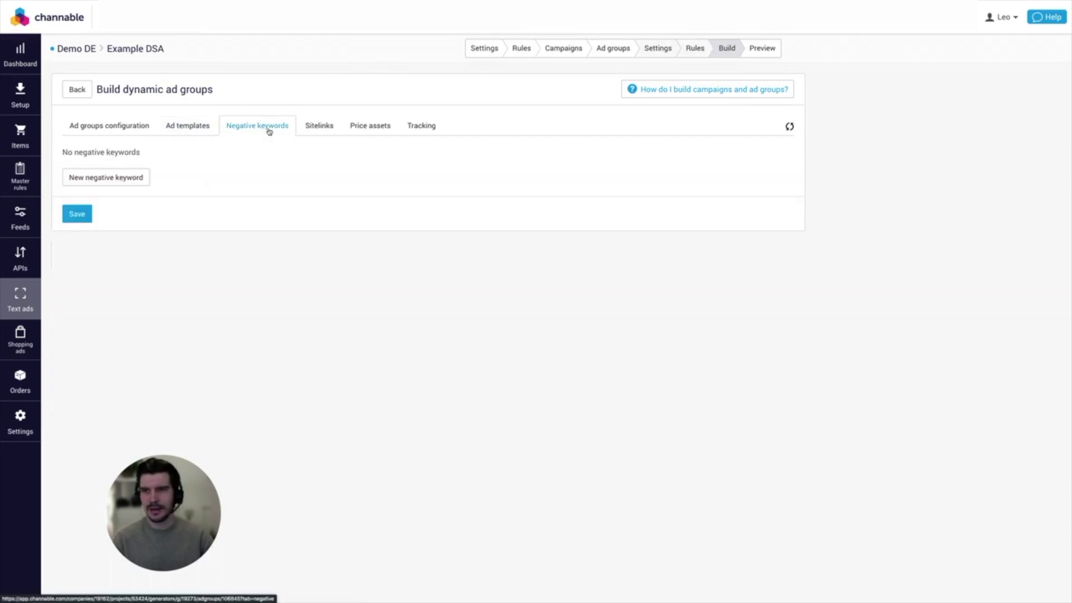
left_click(316, 130)
left_click(365, 130)
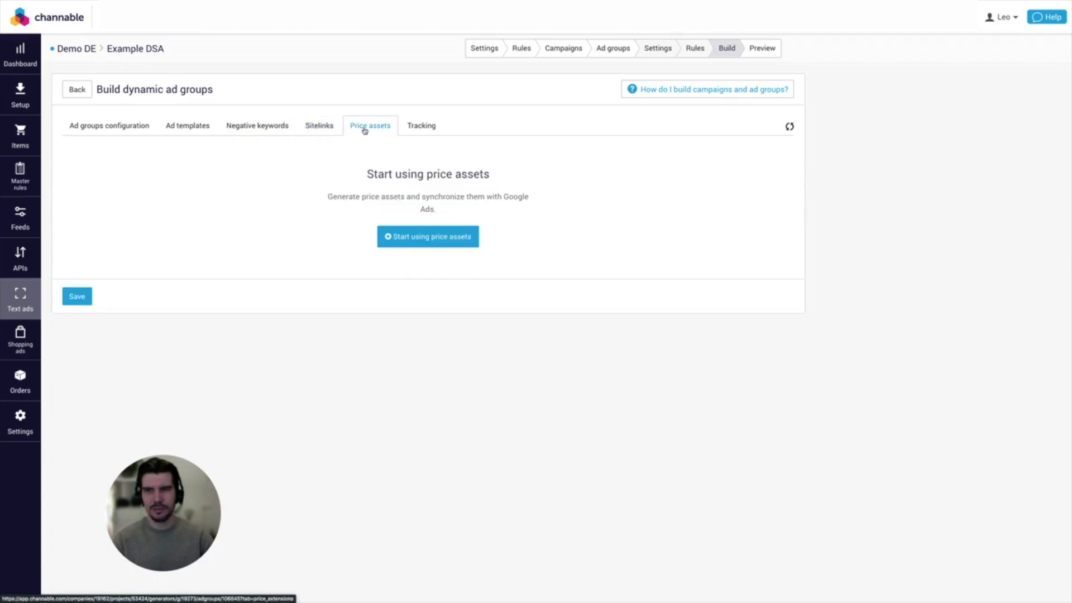
left_click(424, 129)
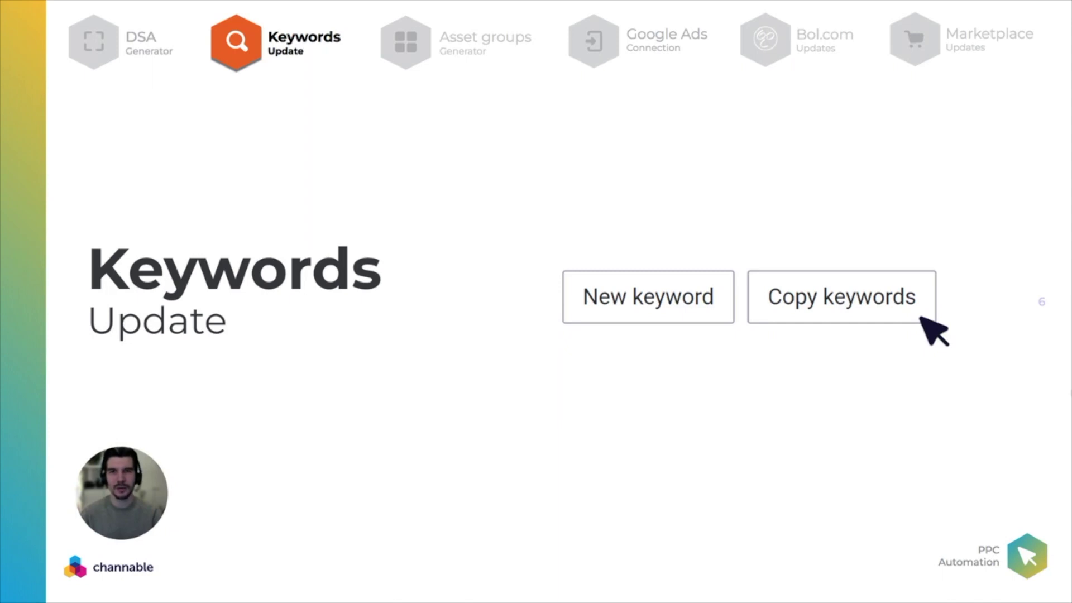
key("Right")
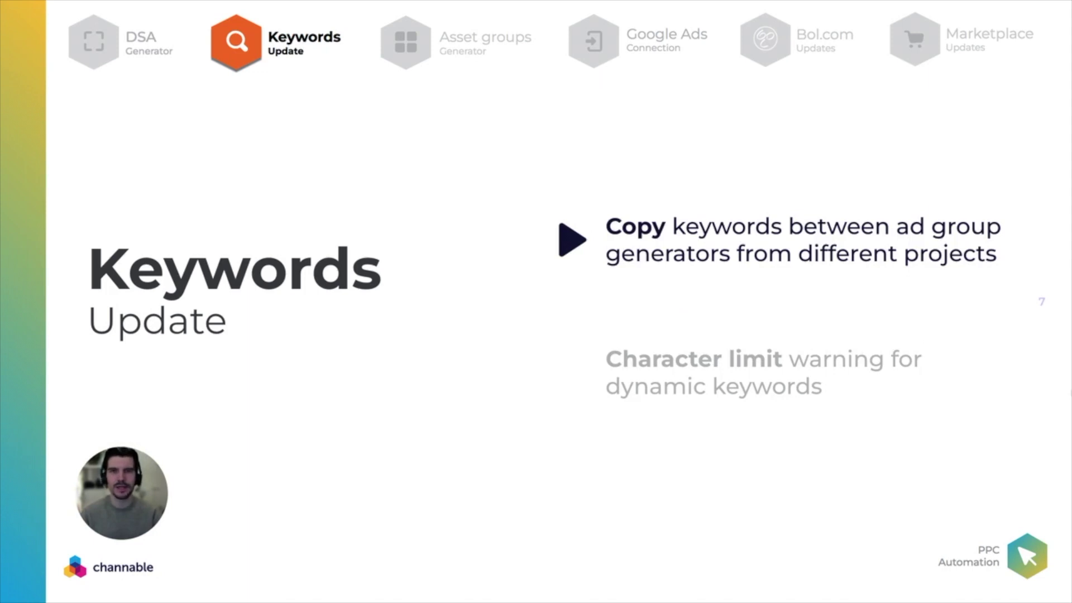
key("Right")
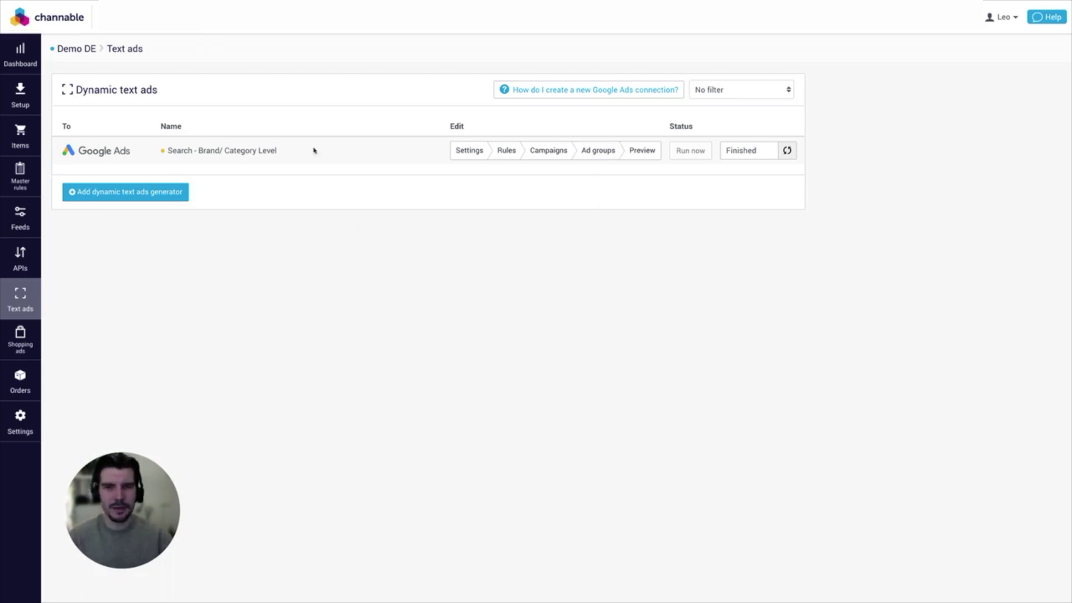
Step: Inspect the source options for copying keywords into the Search - Brand/ Category Level ad group, without copying any
left_click(598, 152)
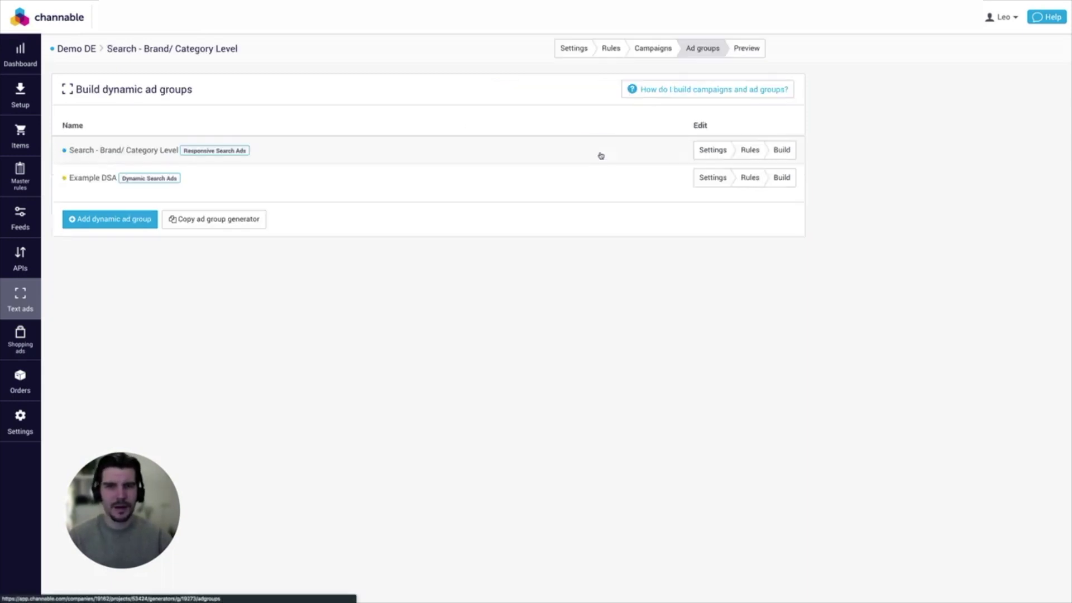
left_click(785, 152)
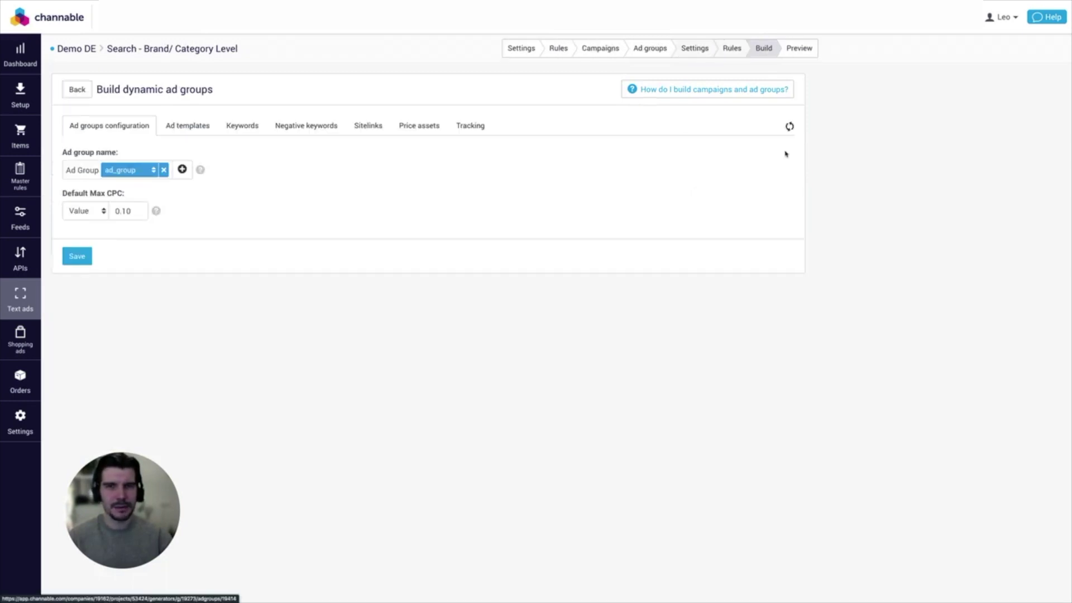
left_click(236, 127)
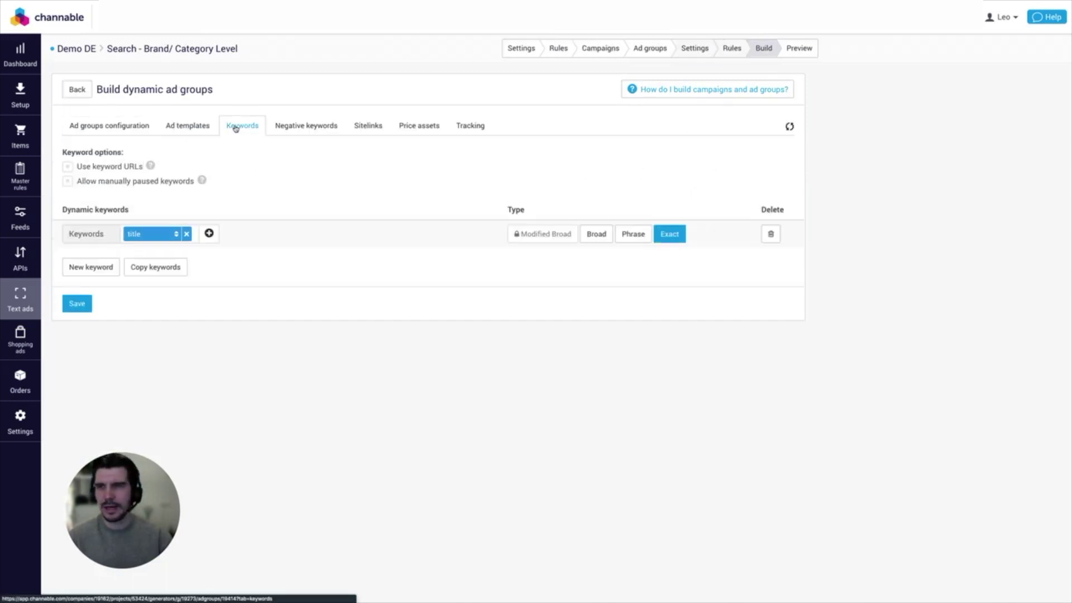
left_click(159, 268)
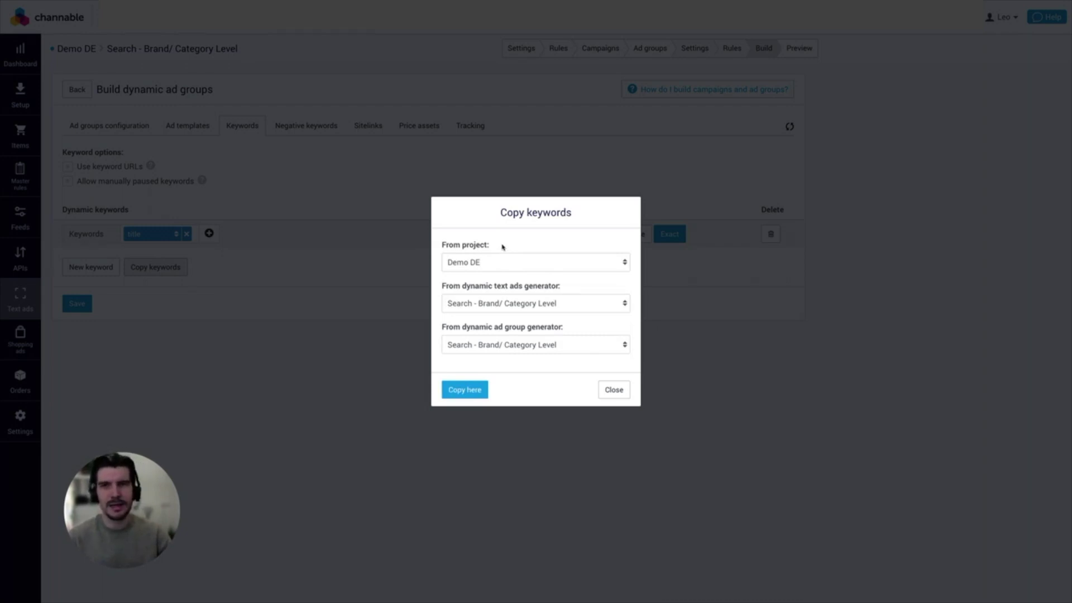
left_click(624, 394)
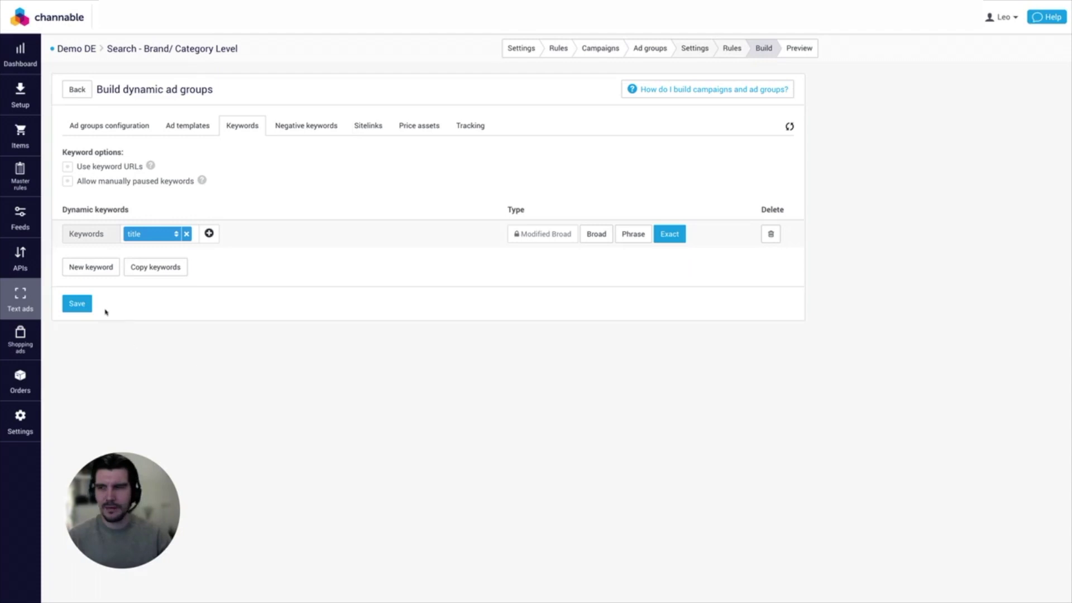
Step: Add a second dynamic keyword that uses the description field and check its character length against the limit
left_click(90, 271)
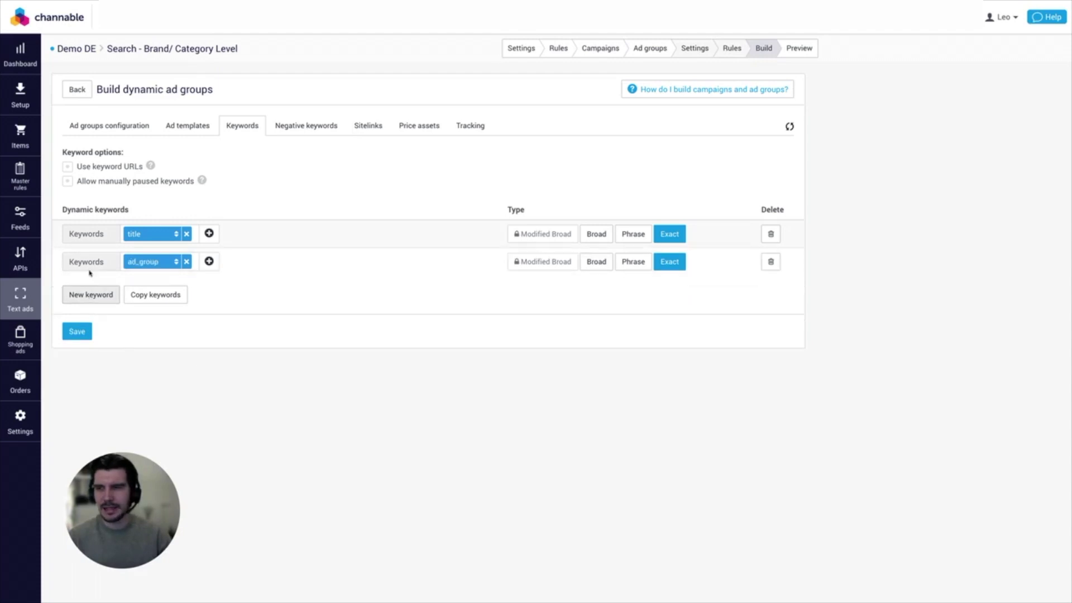
left_click(147, 266)
type("descp")
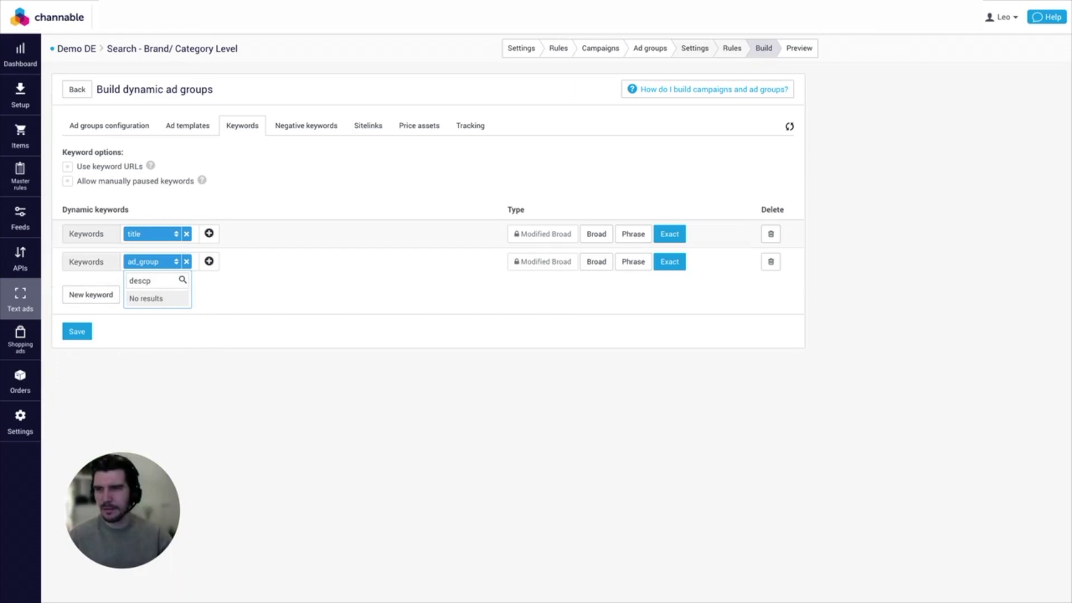
key("BackSpace")
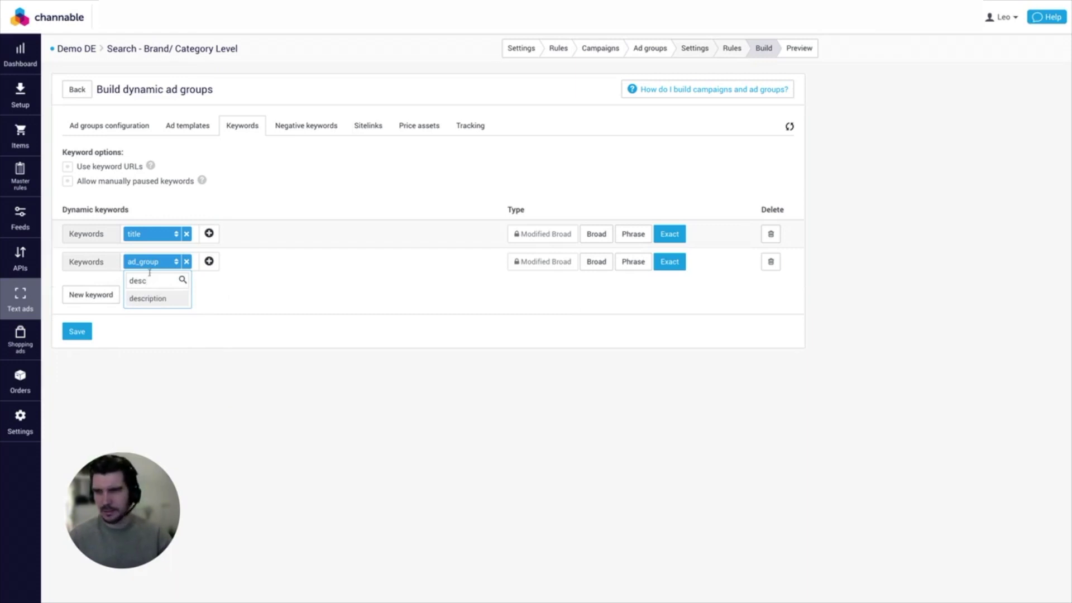
left_click(144, 300)
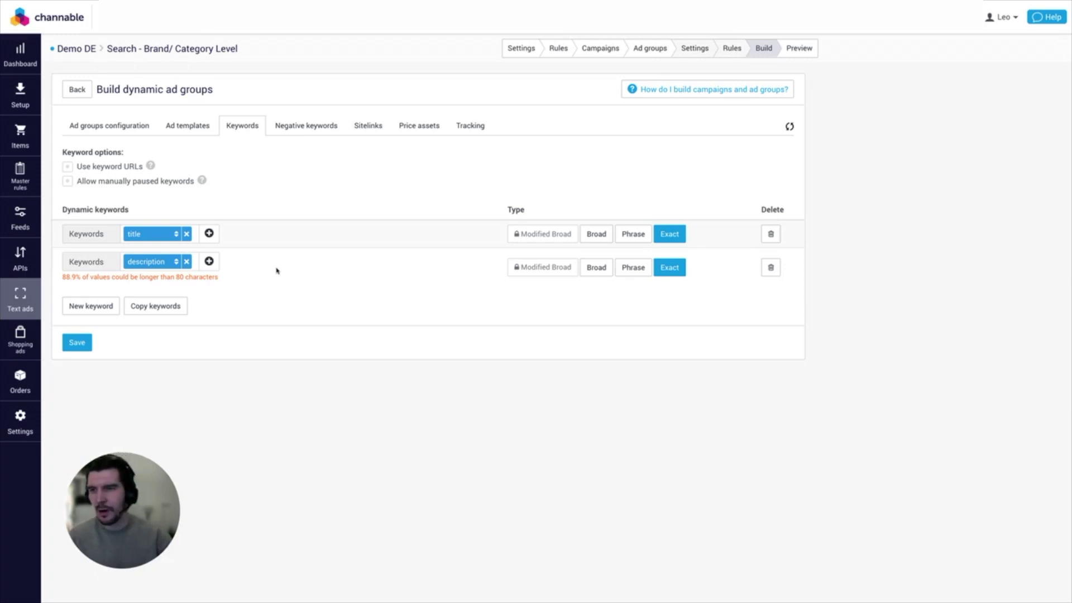
left_click_drag(63, 277, 82, 277)
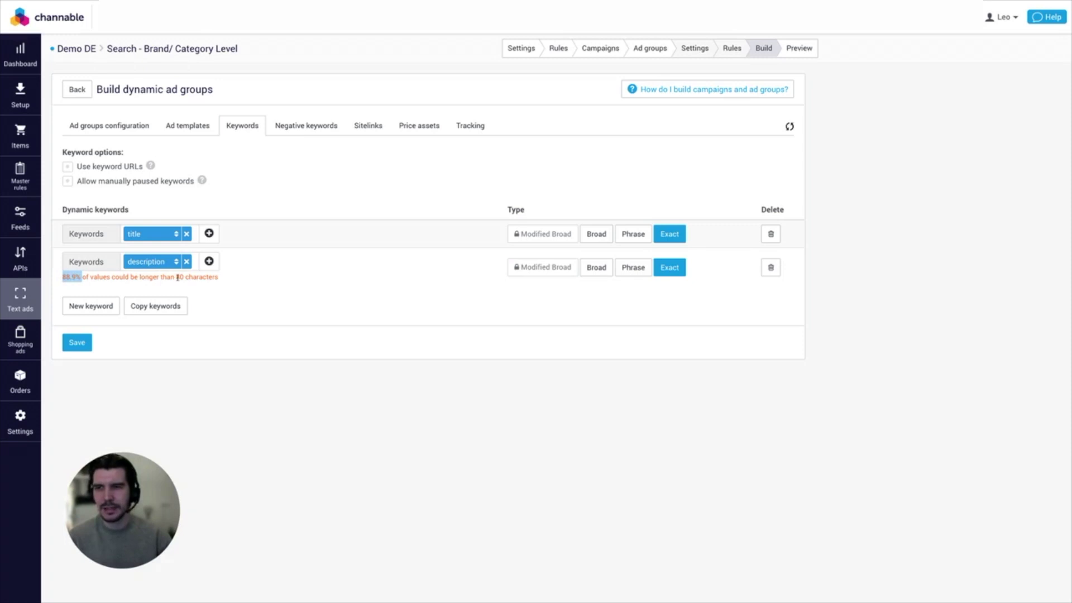
left_click_drag(177, 276, 231, 281)
left_click(245, 280)
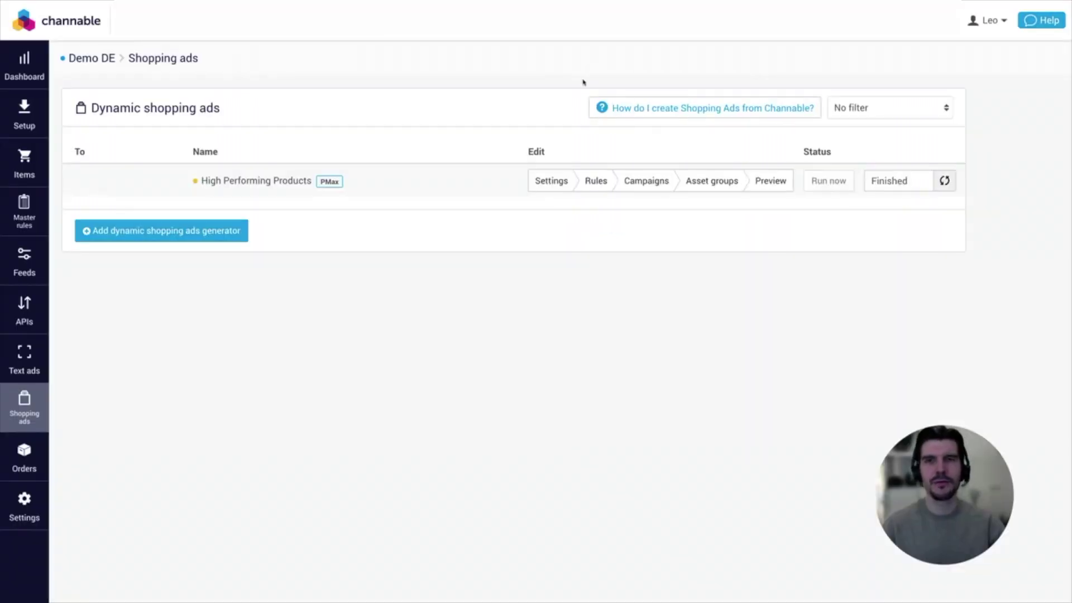
Step: Create a dynamic asset group generator named Brand for the High Performing Products shopping ads
left_click(707, 184)
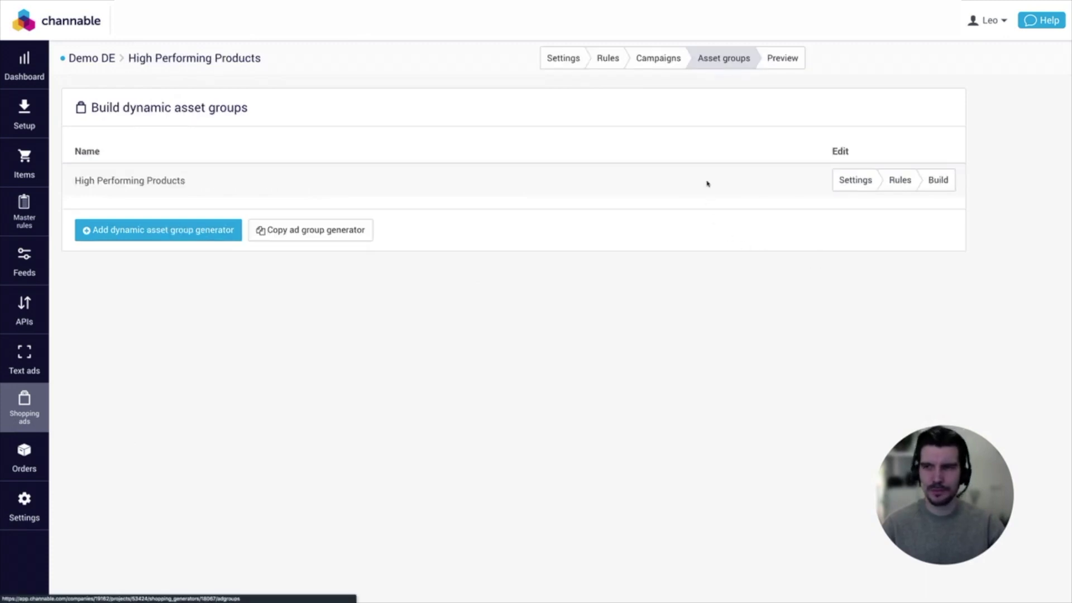
left_click(140, 235)
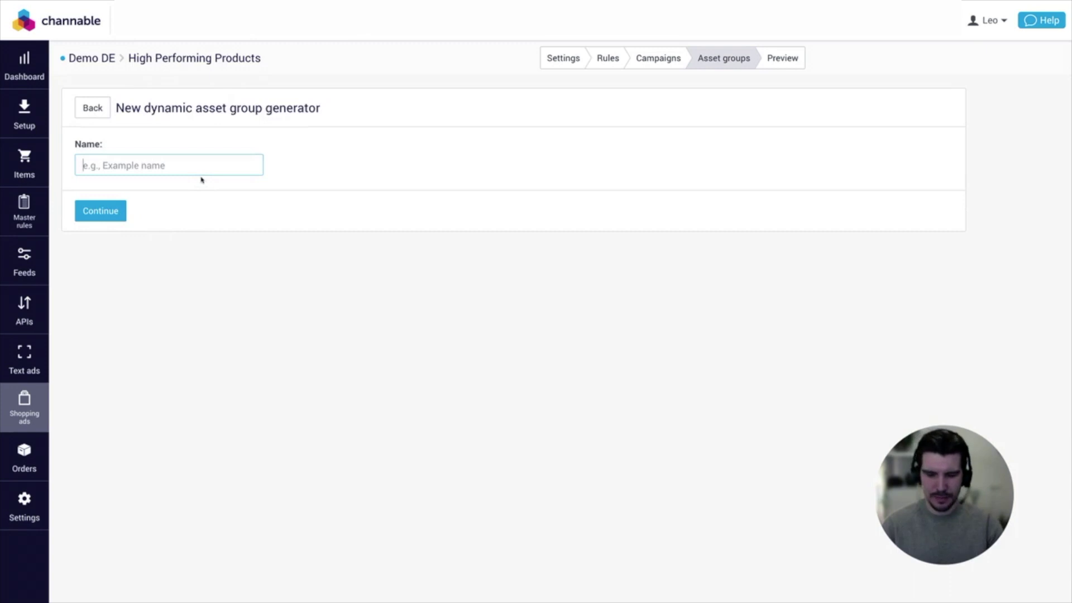
type("Brand")
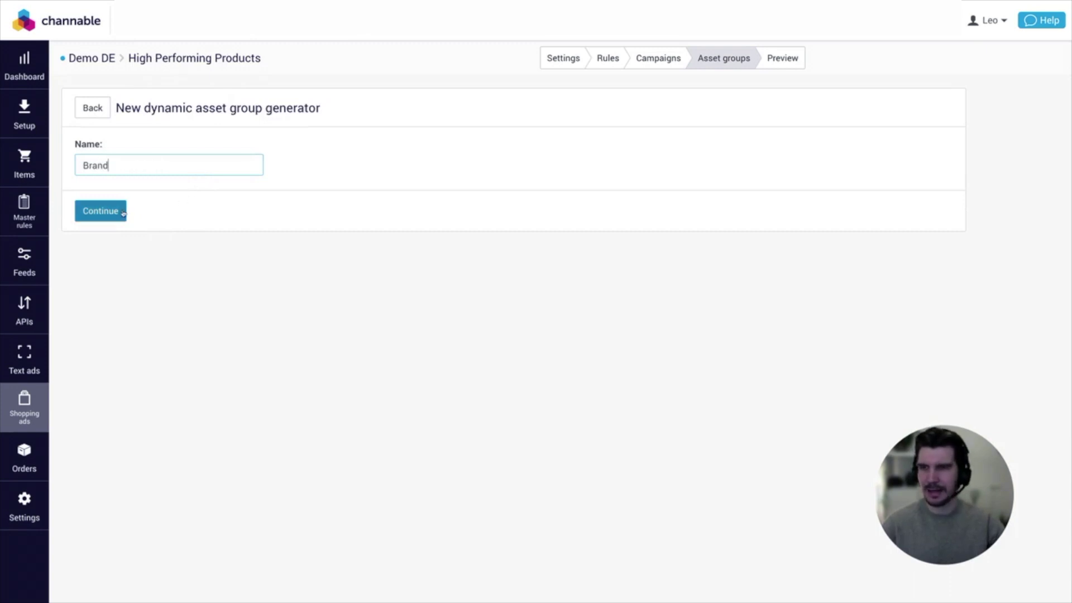
left_click(124, 213)
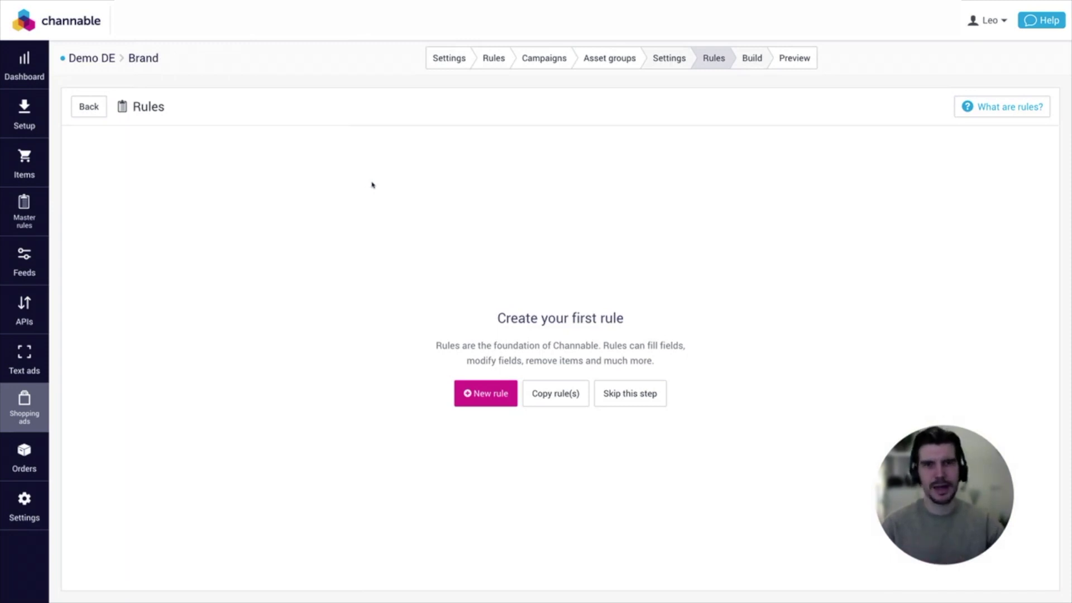
Step: Set the Brand generator's asset group name to the dynamic brand field and save the configuration
left_click(751, 59)
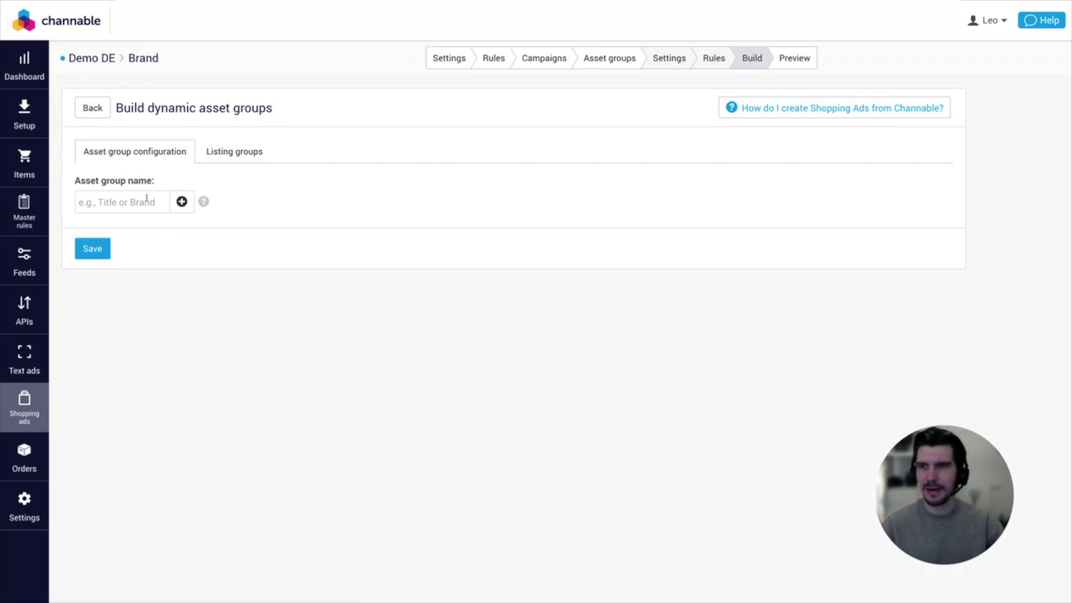
left_click(181, 202)
left_click(125, 203)
type("brand")
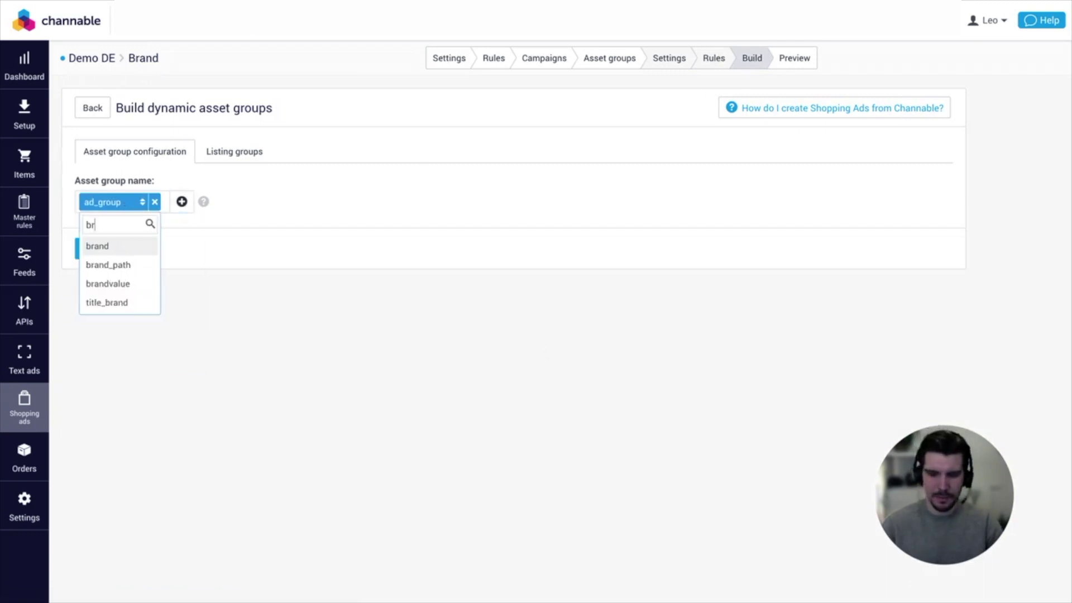
left_click(101, 247)
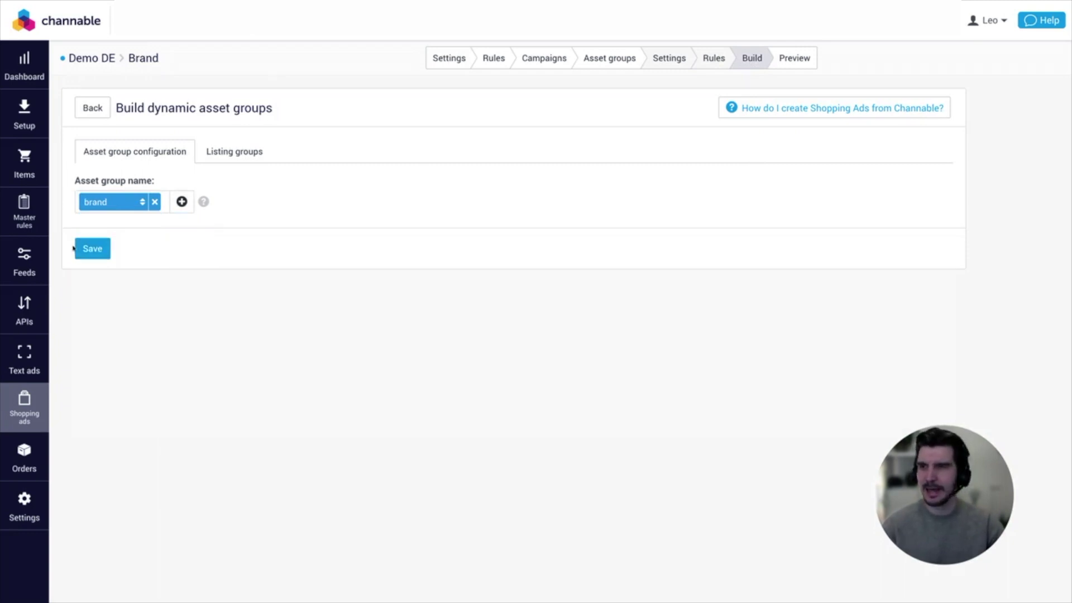
left_click(90, 250)
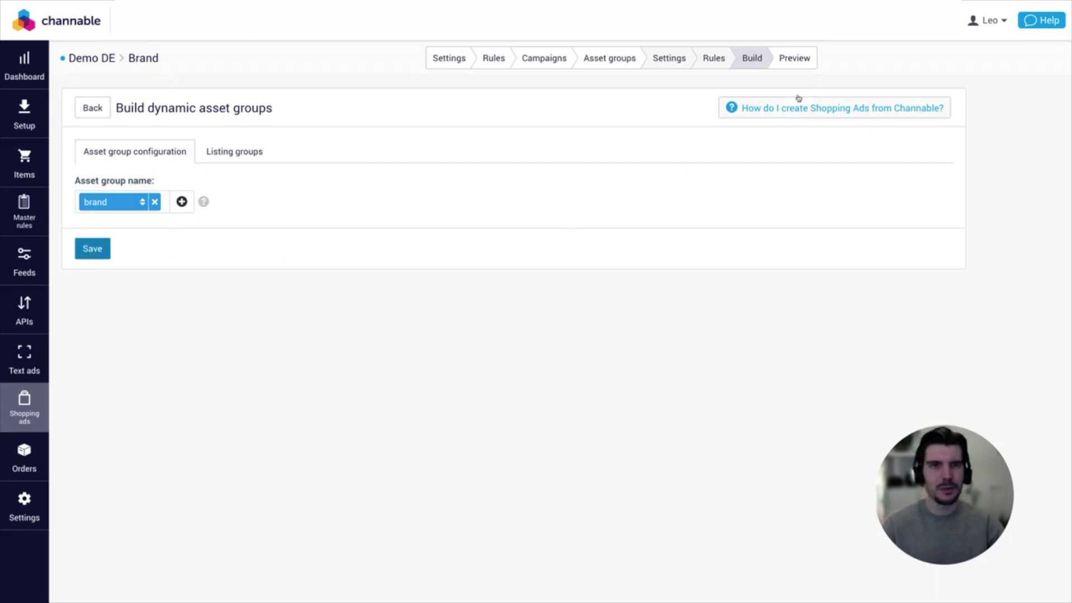
Step: Preview the asset groups generated for the High Performing Products campaign
left_click(805, 62)
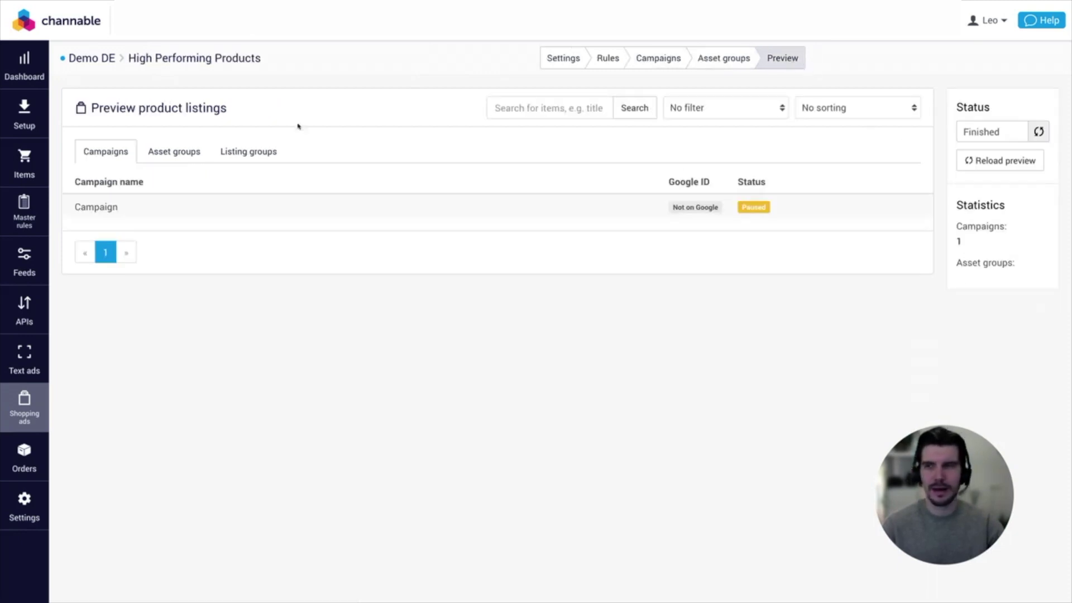
left_click(179, 151)
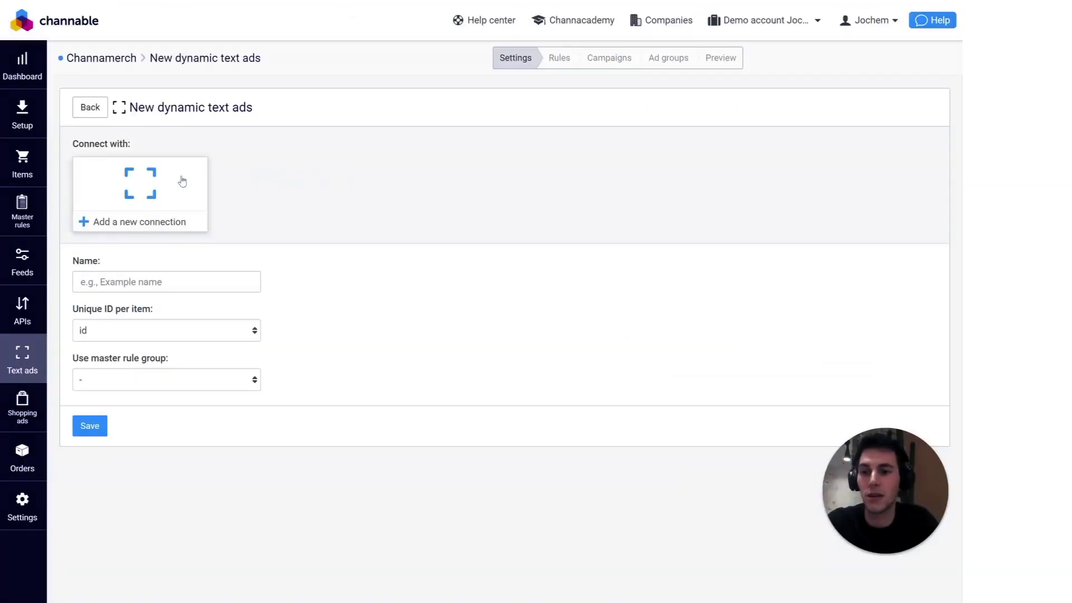
Step: Set up a new Google Ads connection for the dynamic text ads, label it Google Ads and enter the Google customer ID
left_click(181, 180)
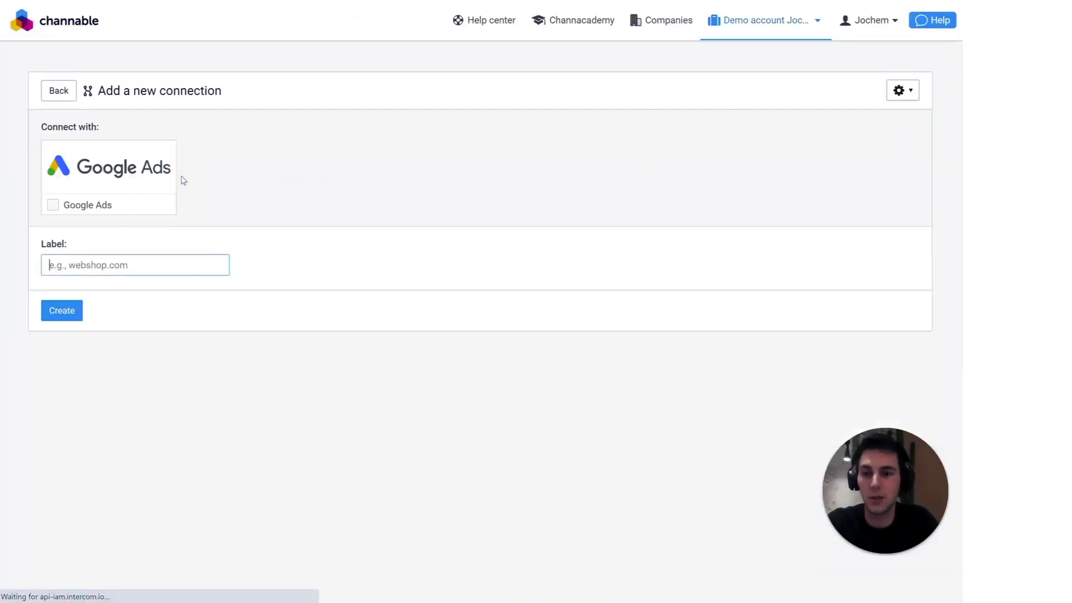
left_click(142, 179)
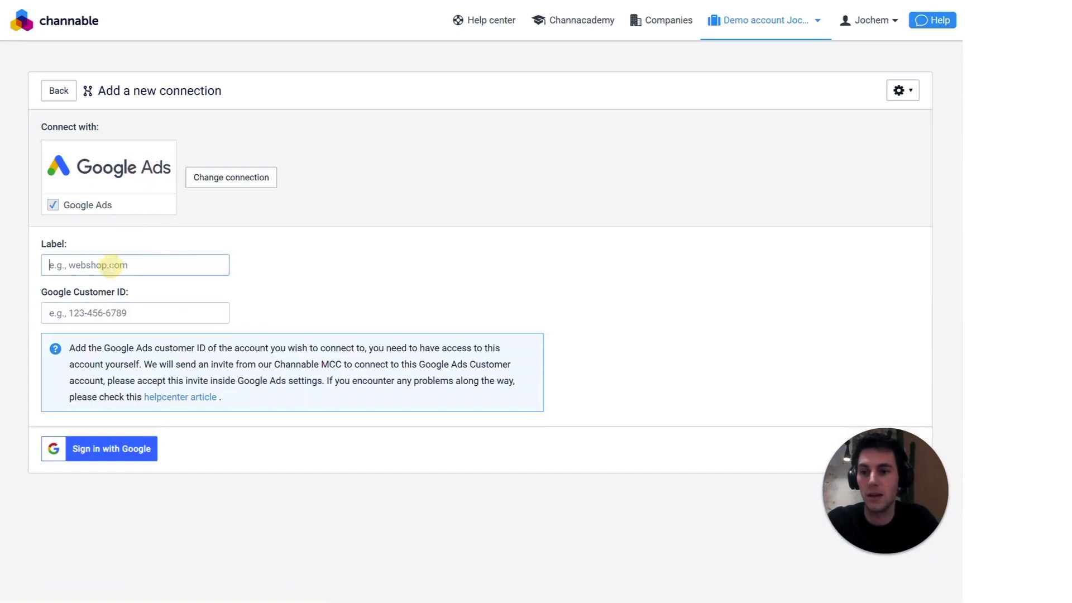
type("Google Ads")
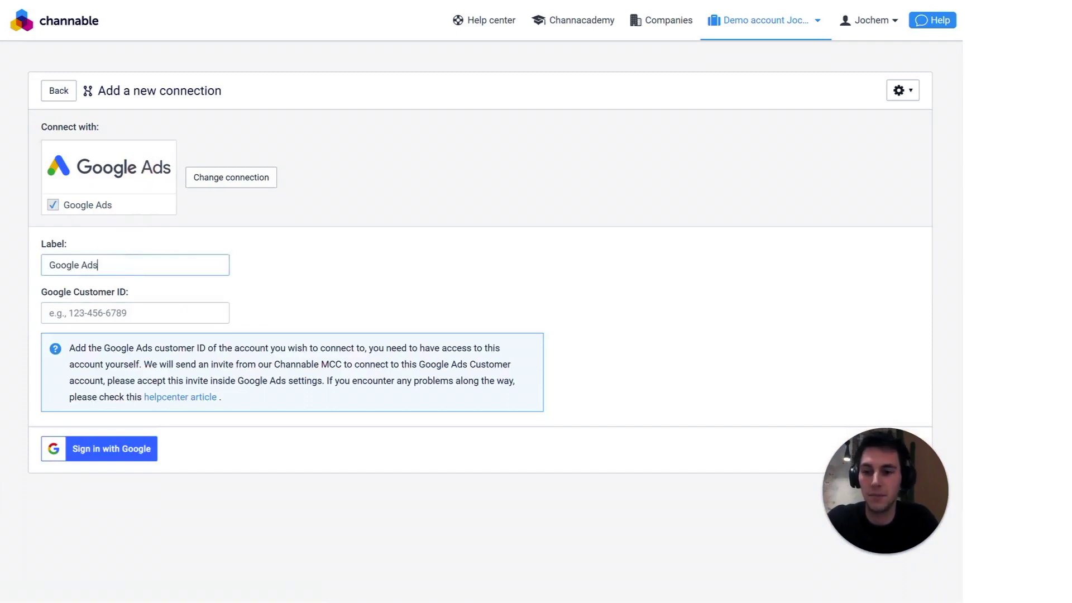
key("Tab")
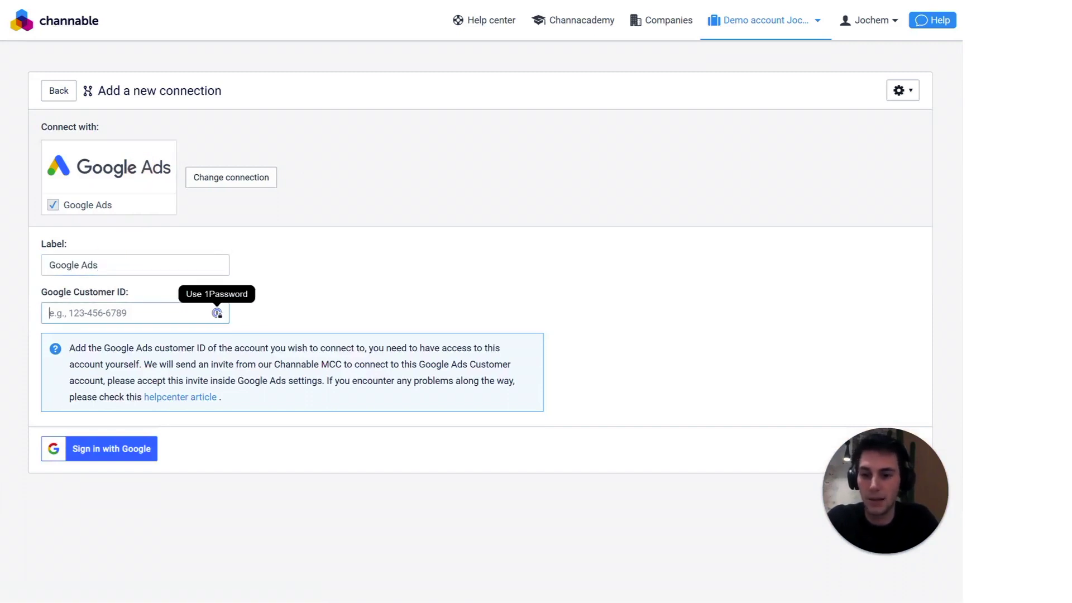
key("ctrl+v")
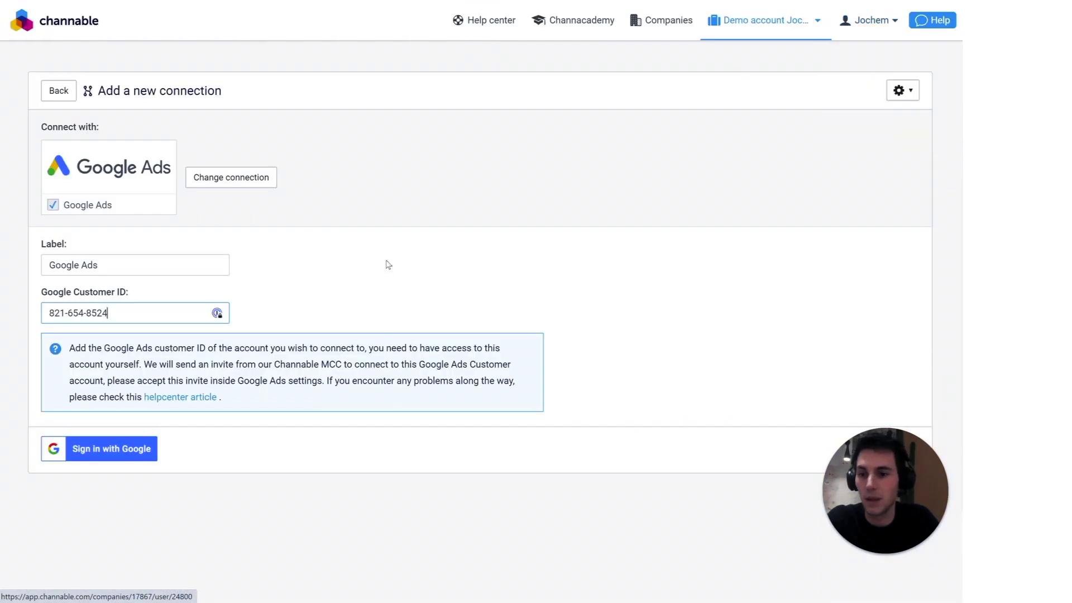
Step: Authorize Channable with the Google account and select the newly added Google Ads connection for the dynamic text ads
left_click(136, 454)
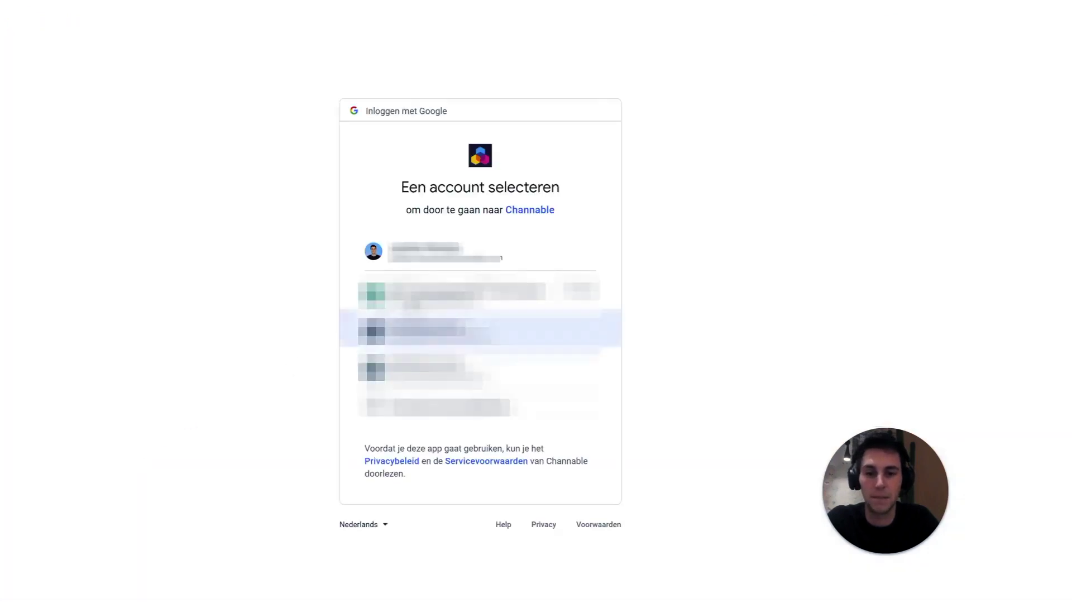
left_click(480, 258)
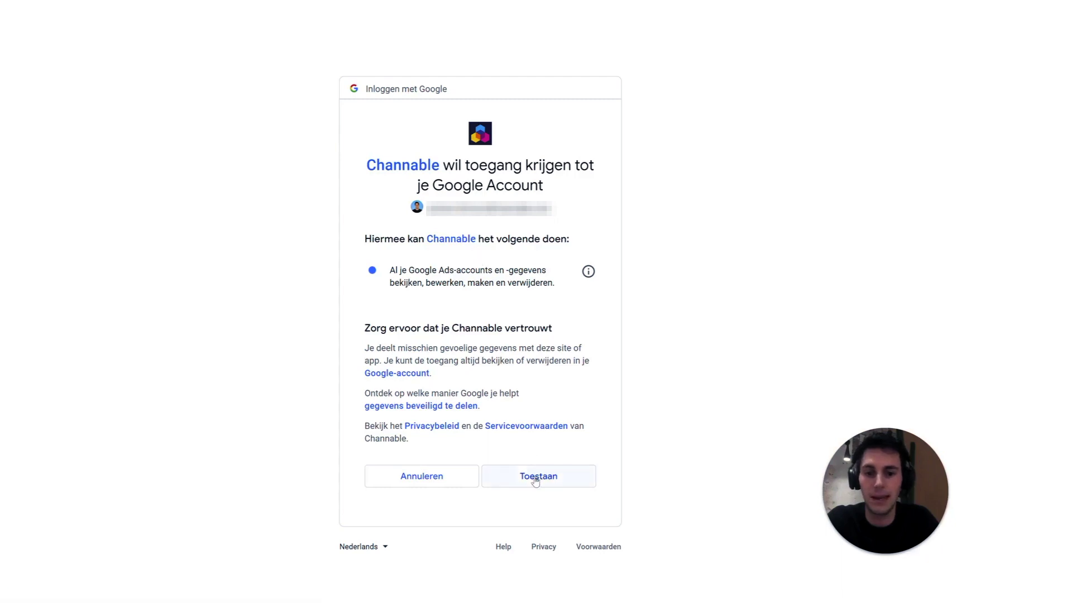
left_click(534, 476)
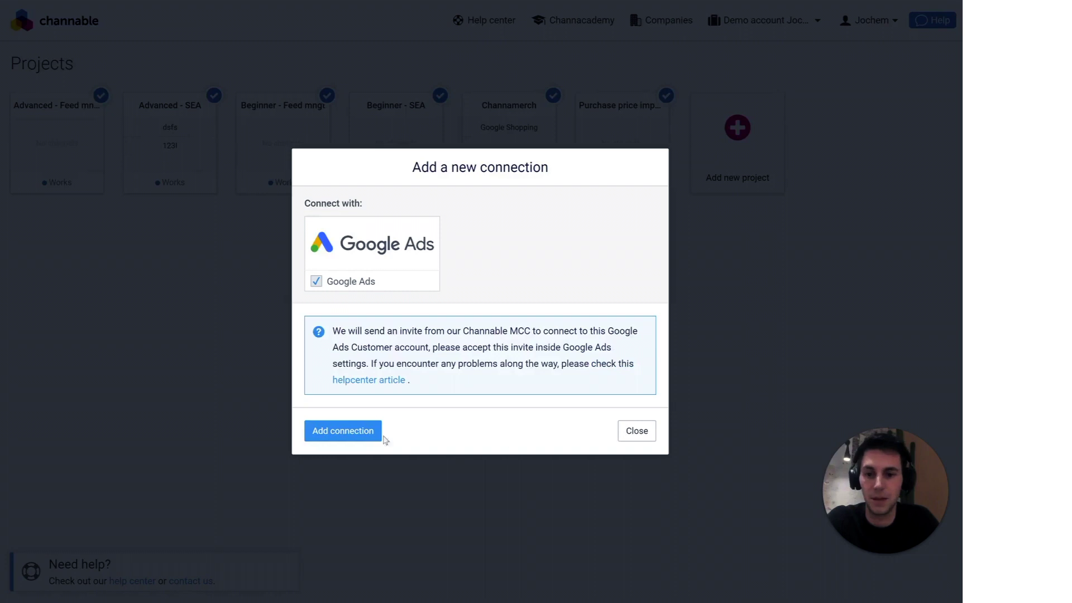
left_click(357, 435)
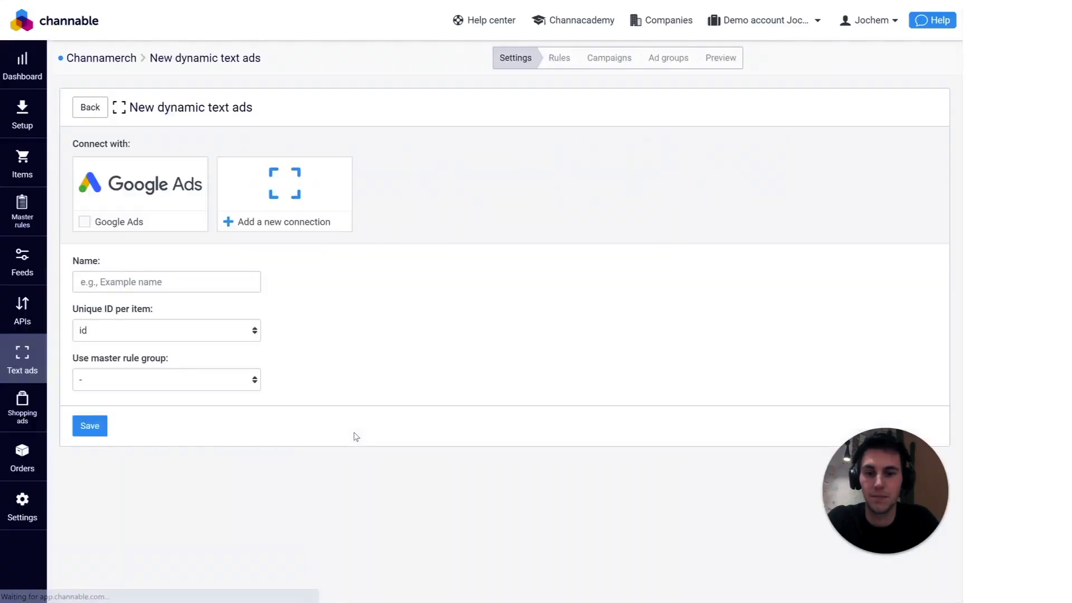
left_click(141, 196)
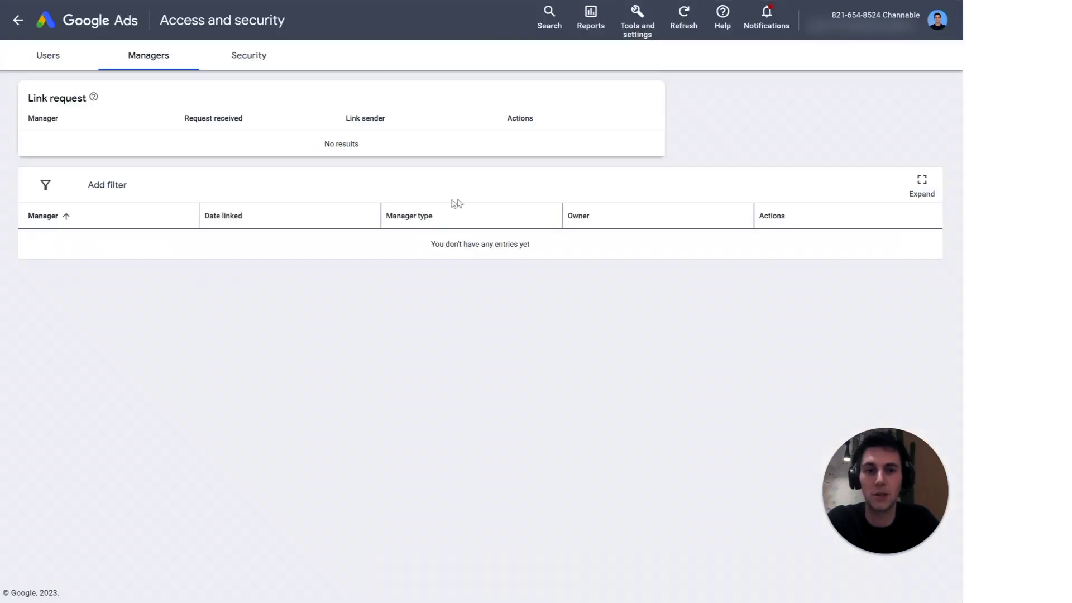
Step: In Google Ads' access and security settings, accept Channable's manager link request and grant it access to the account
left_click(643, 23)
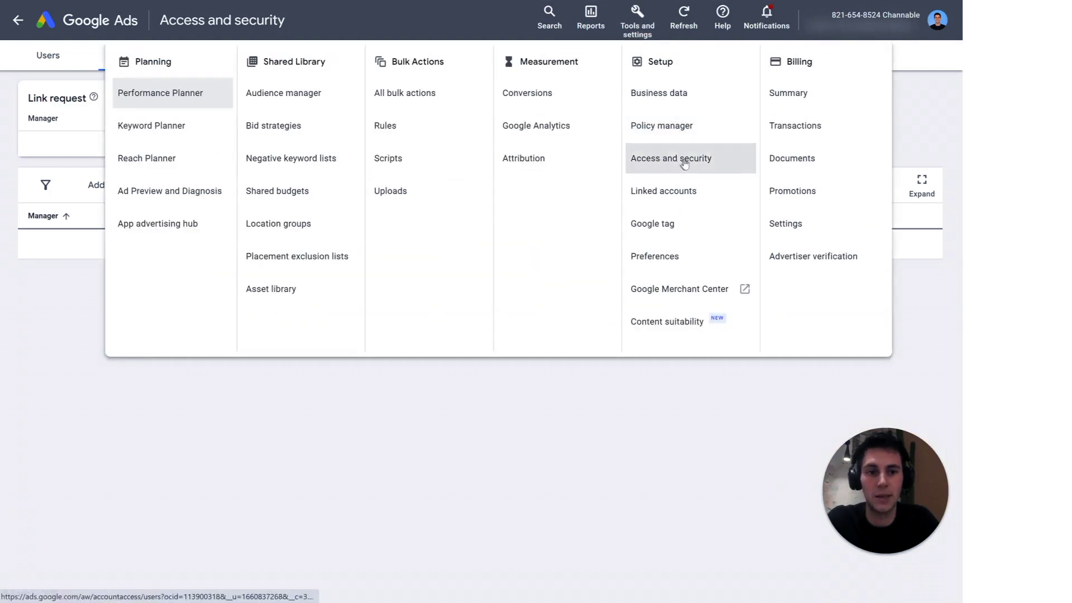
left_click(220, 425)
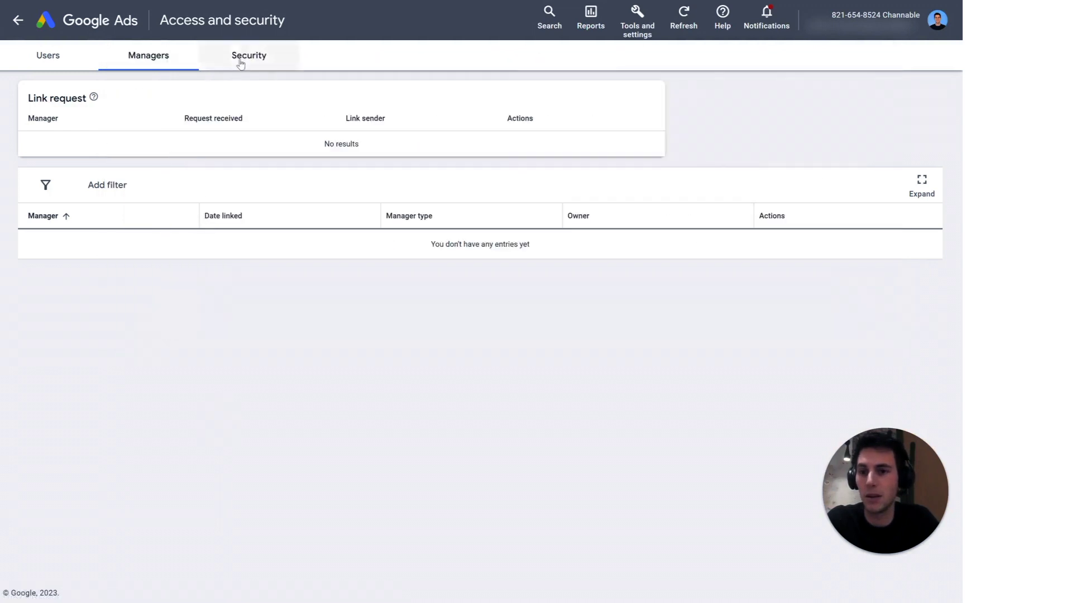
left_click(241, 62)
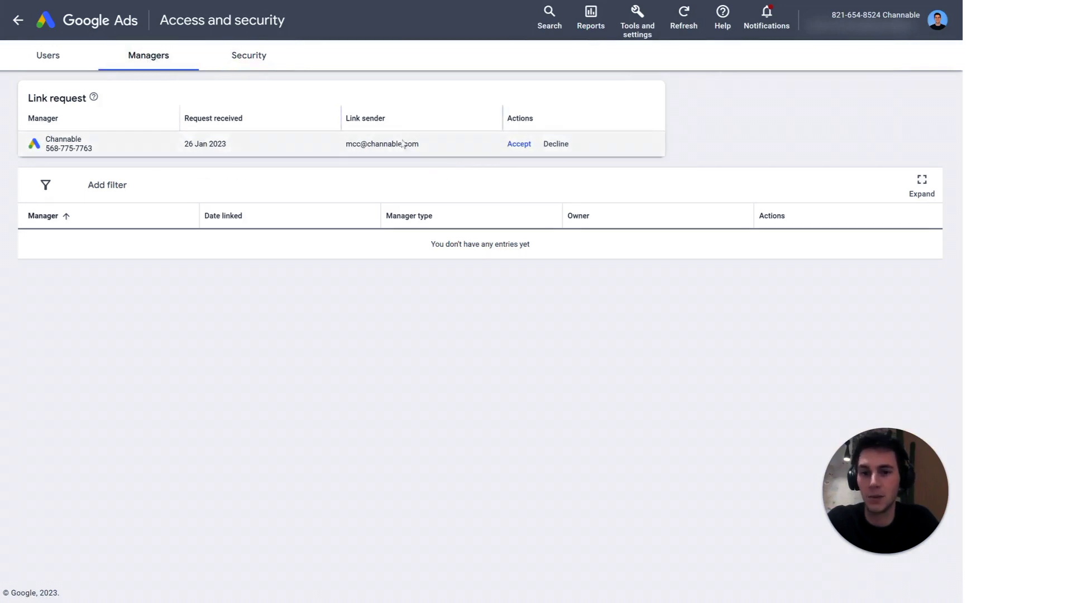
left_click(527, 146)
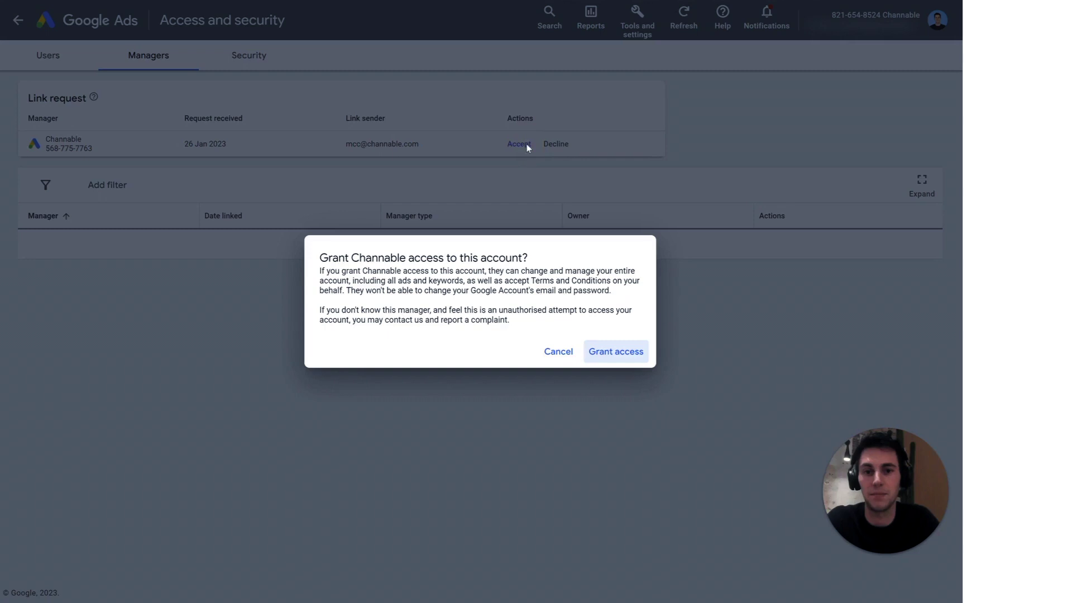
left_click(604, 352)
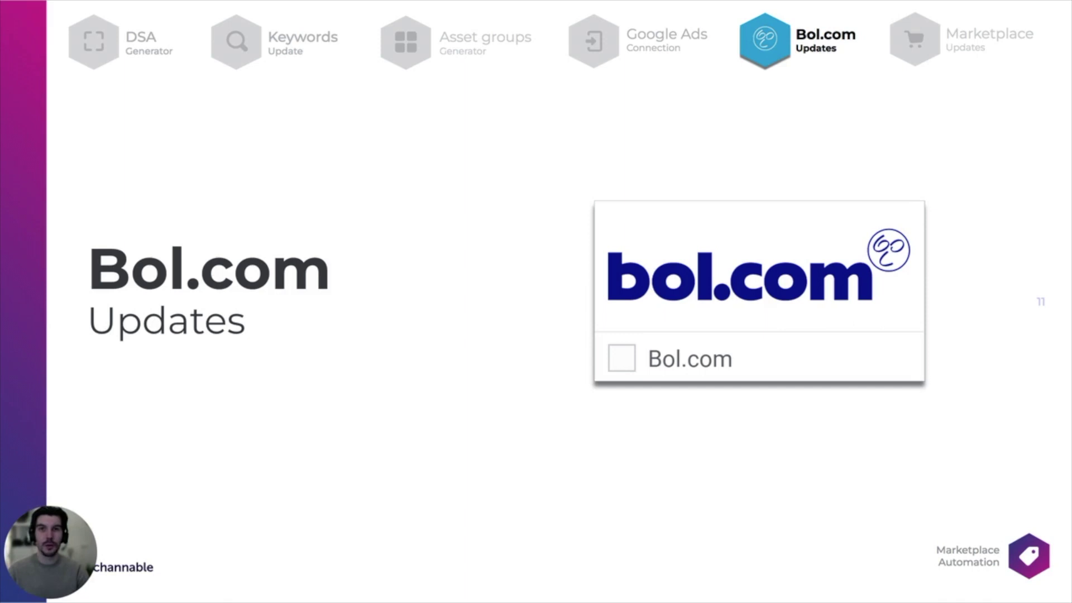
key("Right")
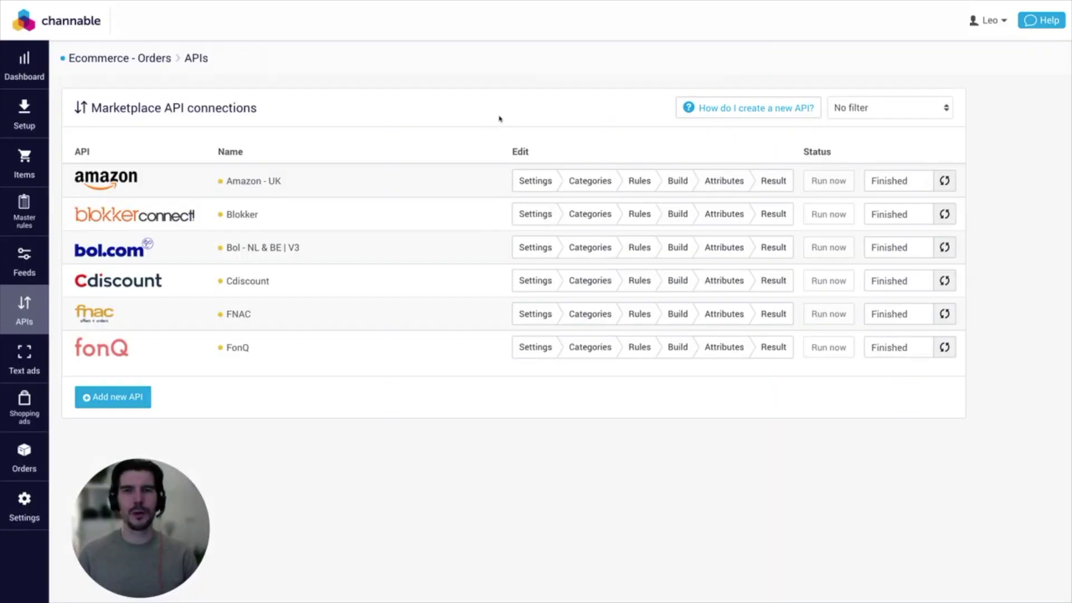
Step: Set the Fulfillment field in the Bol - NL & BE | V3 listing build to the static value AUTO_SWITCH
left_click(678, 249)
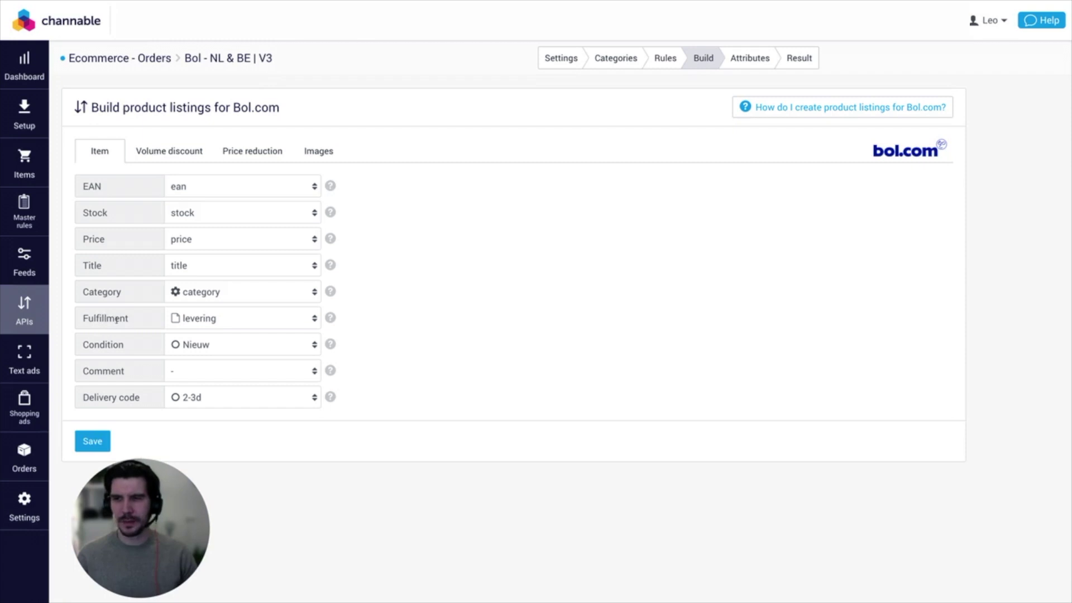
left_click(308, 320)
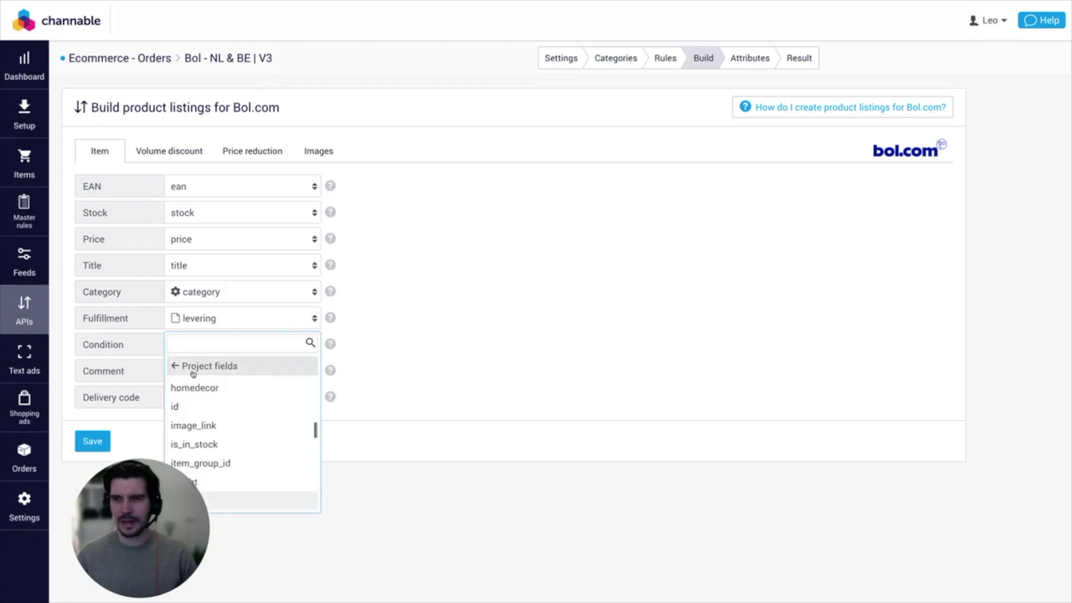
left_click(176, 367)
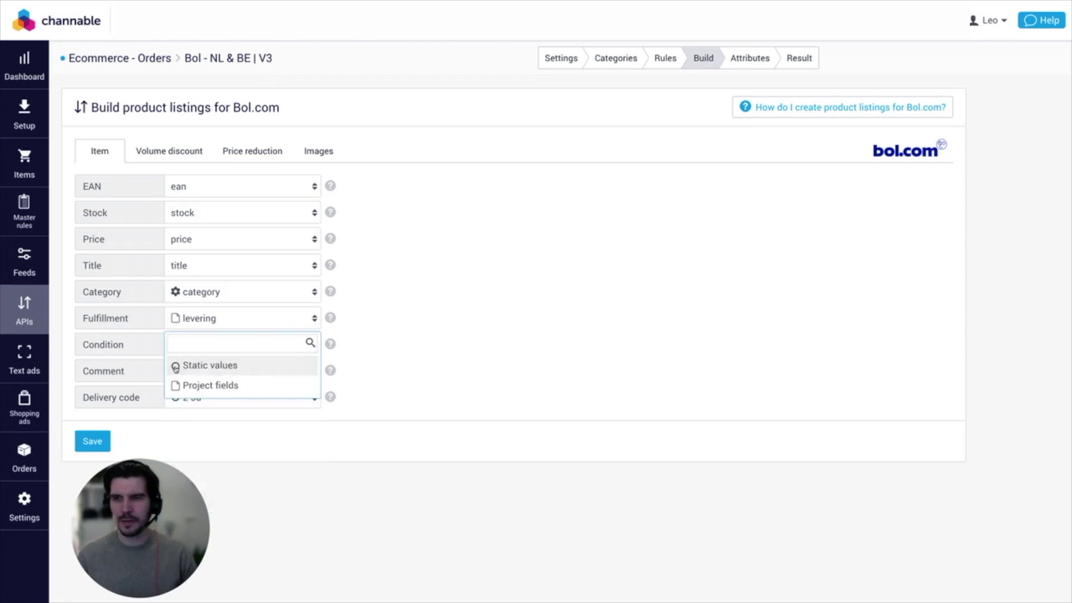
left_click(223, 367)
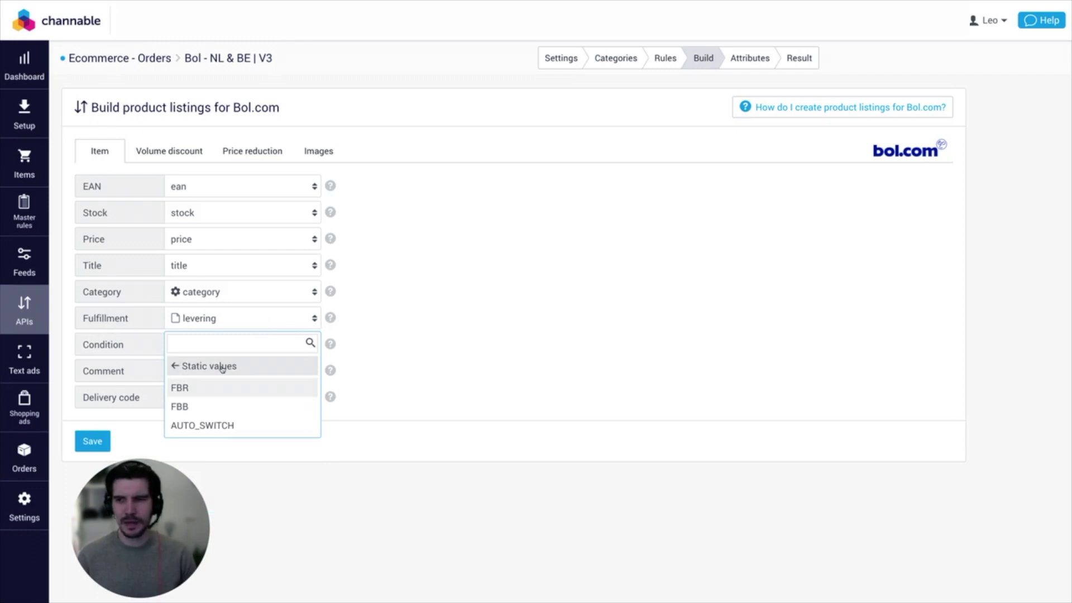
left_click(220, 426)
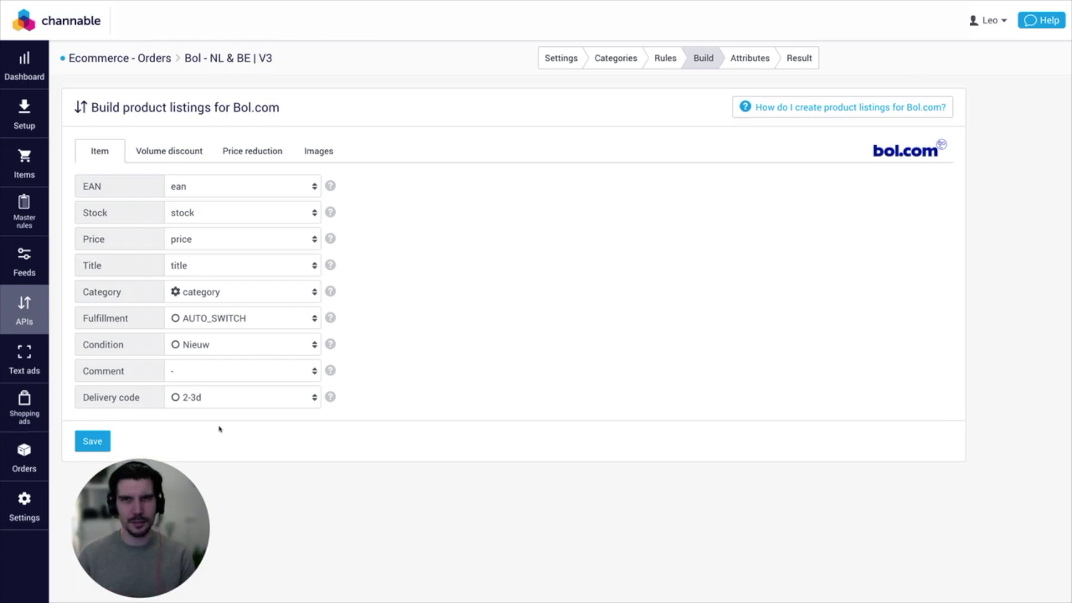
Step: View the AUTO SWITCH rule among the Bol - NL & BE | V3 rules
left_click(663, 58)
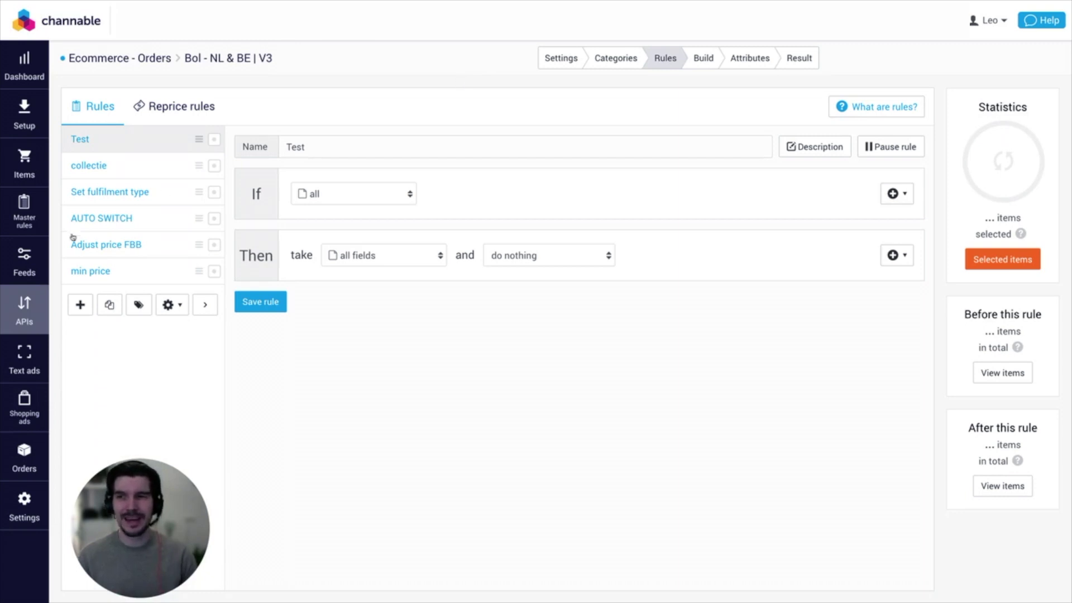
left_click(85, 225)
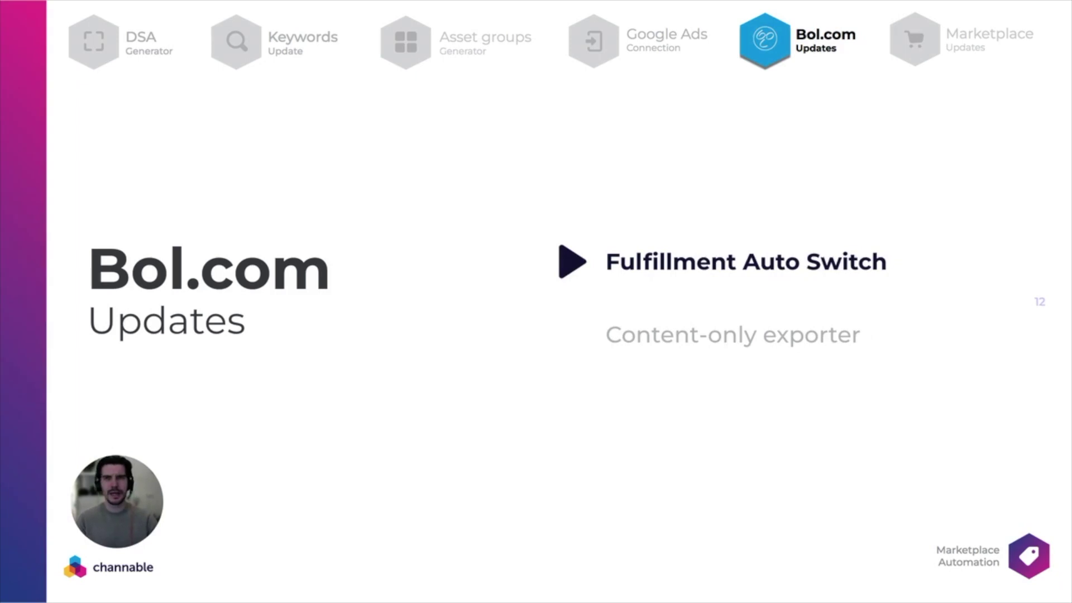
key("Right")
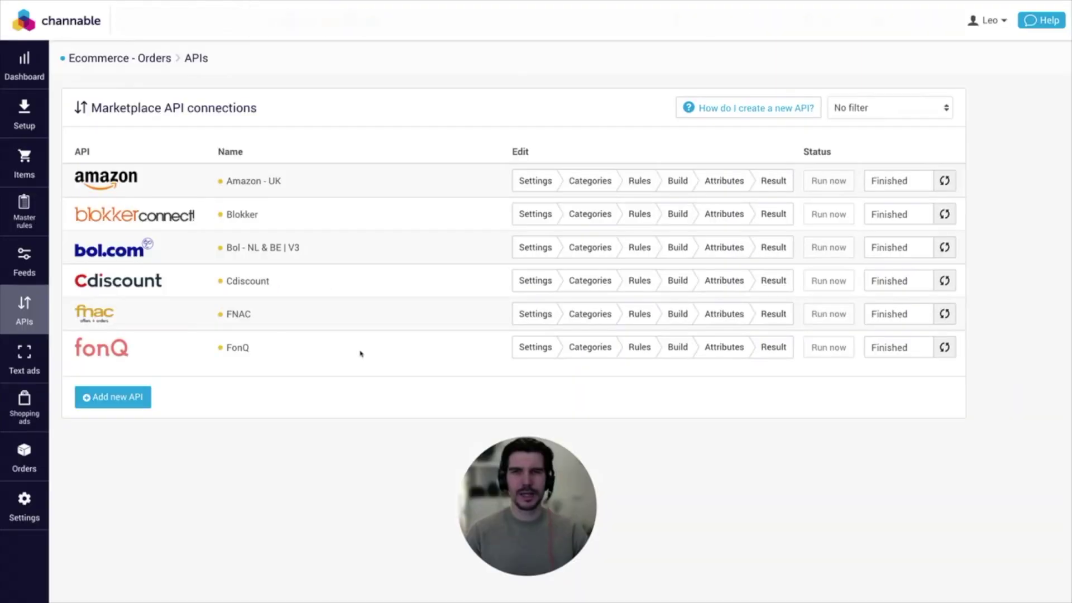
Step: Start a new API with the Bol.com (1) | V3 connection and name it Example
left_click(143, 396)
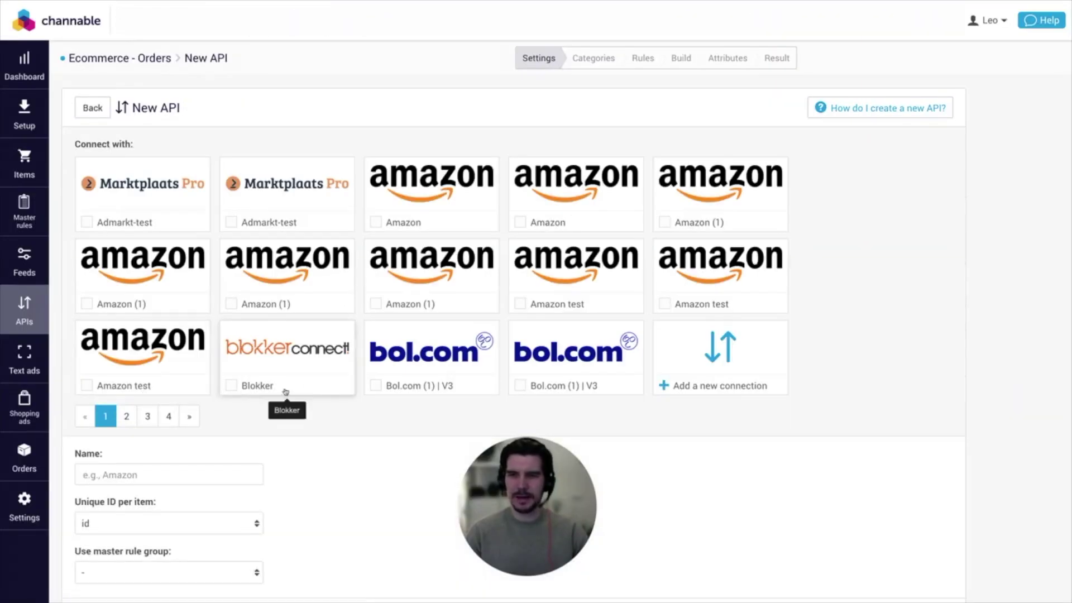
left_click(373, 386)
left_click(218, 279)
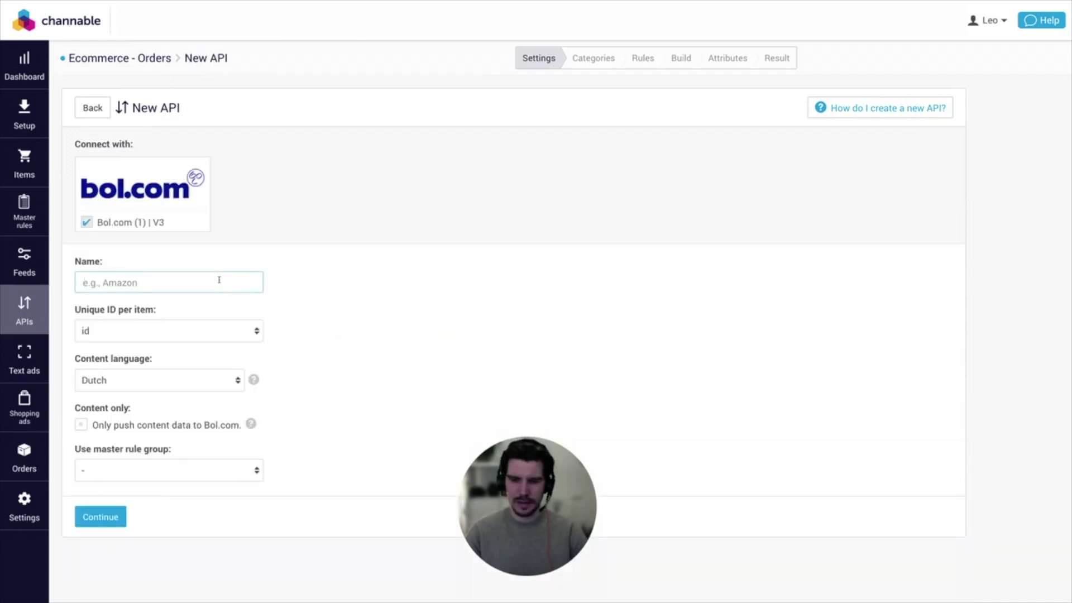
type("Example")
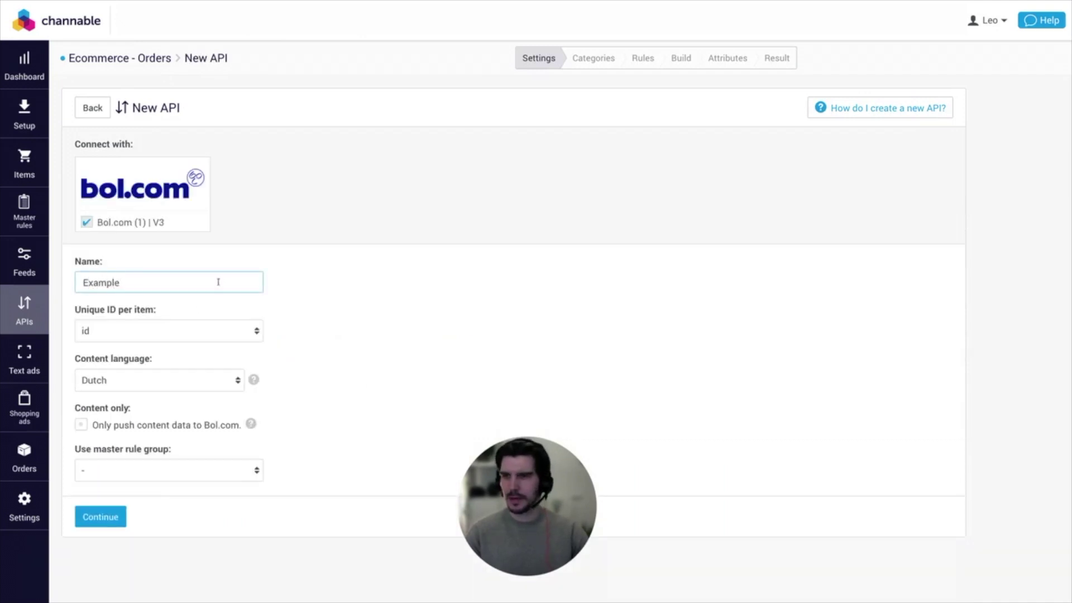
Step: Set the Example API's content language to French and make it push only content data to Bol.com
left_click(103, 381)
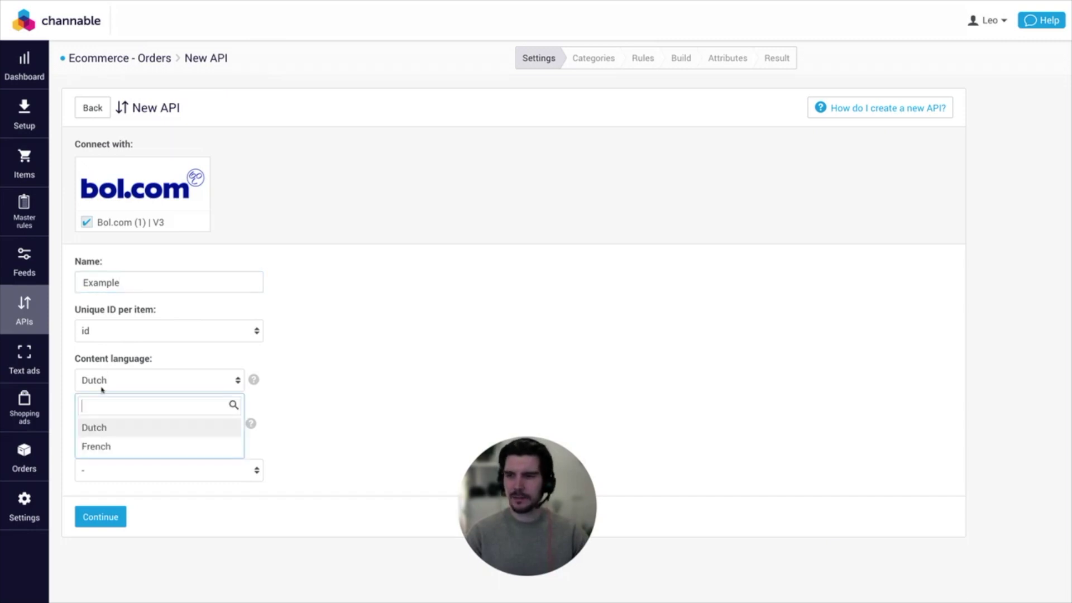
left_click(96, 444)
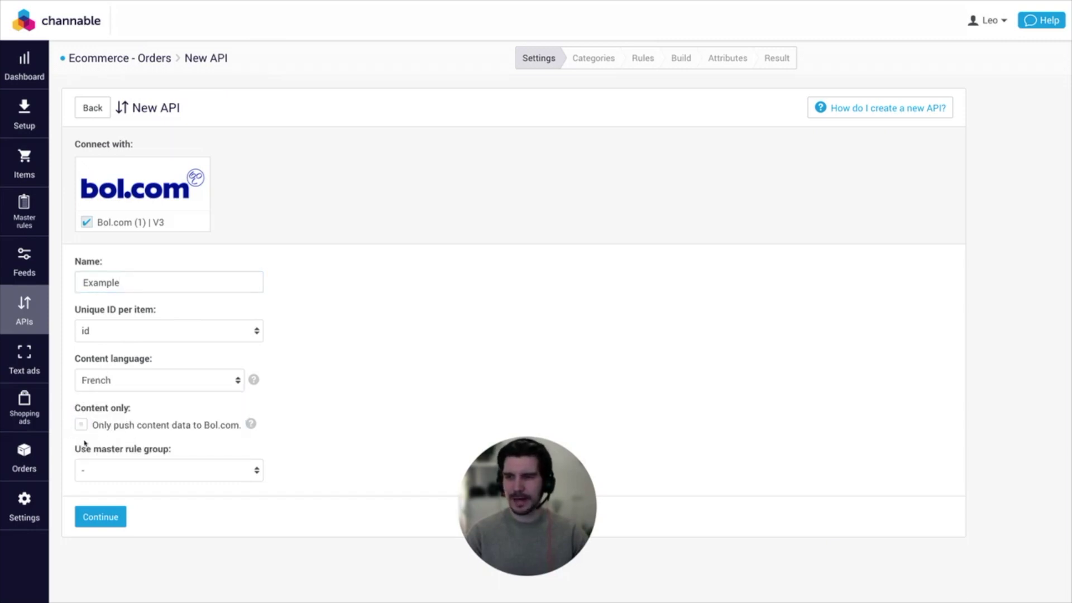
left_click(81, 424)
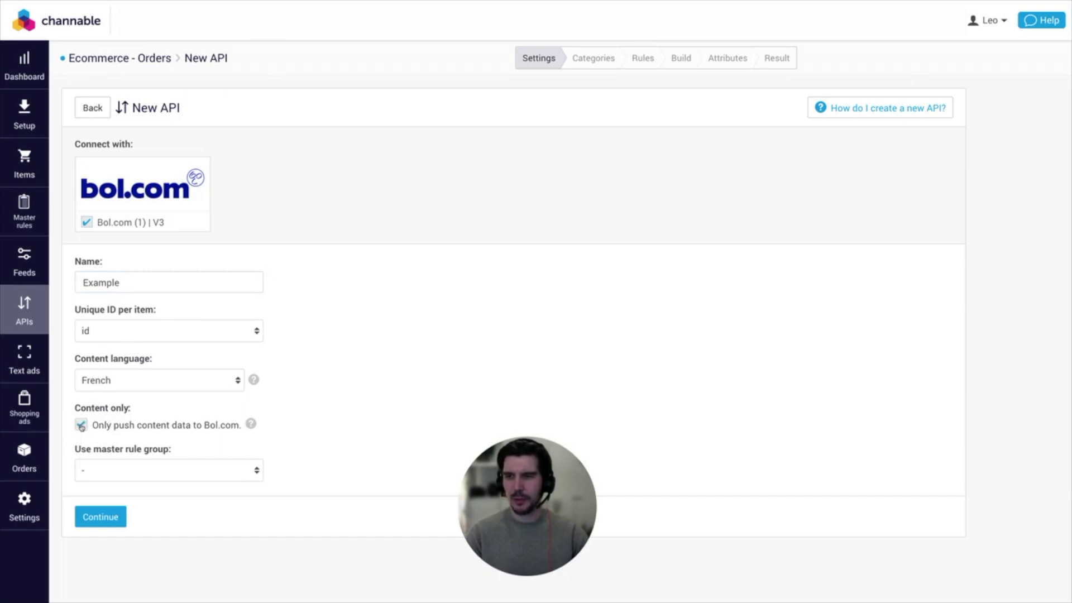